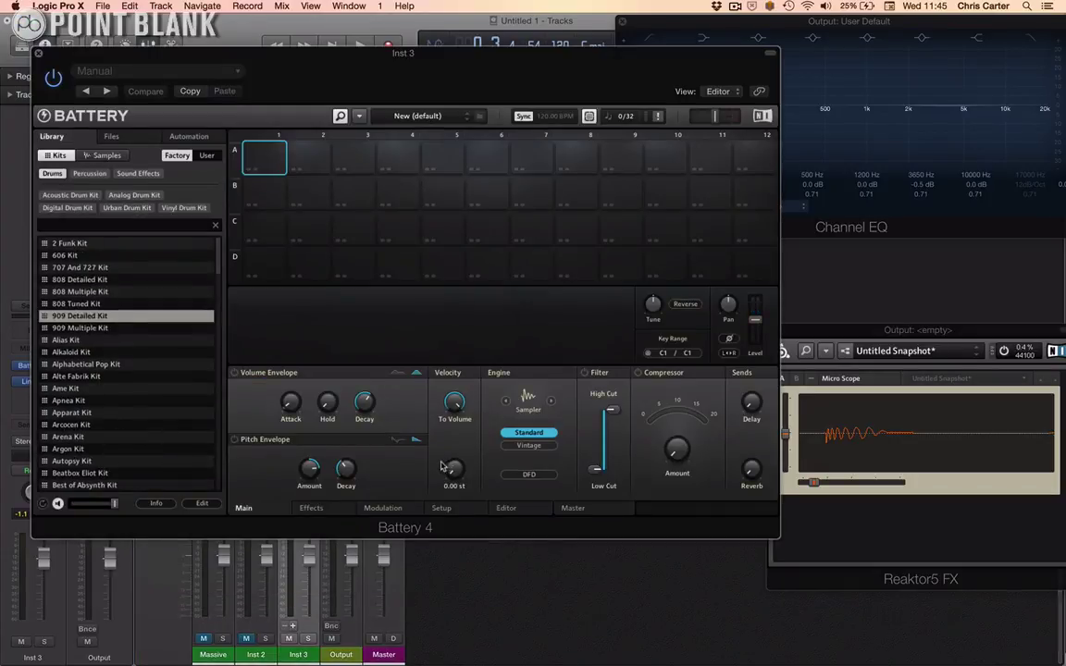
Step: Enlarge the mixer with the plug-in windows hidden and add three aux output channels for Battery 4 on Inst 3
key("v")
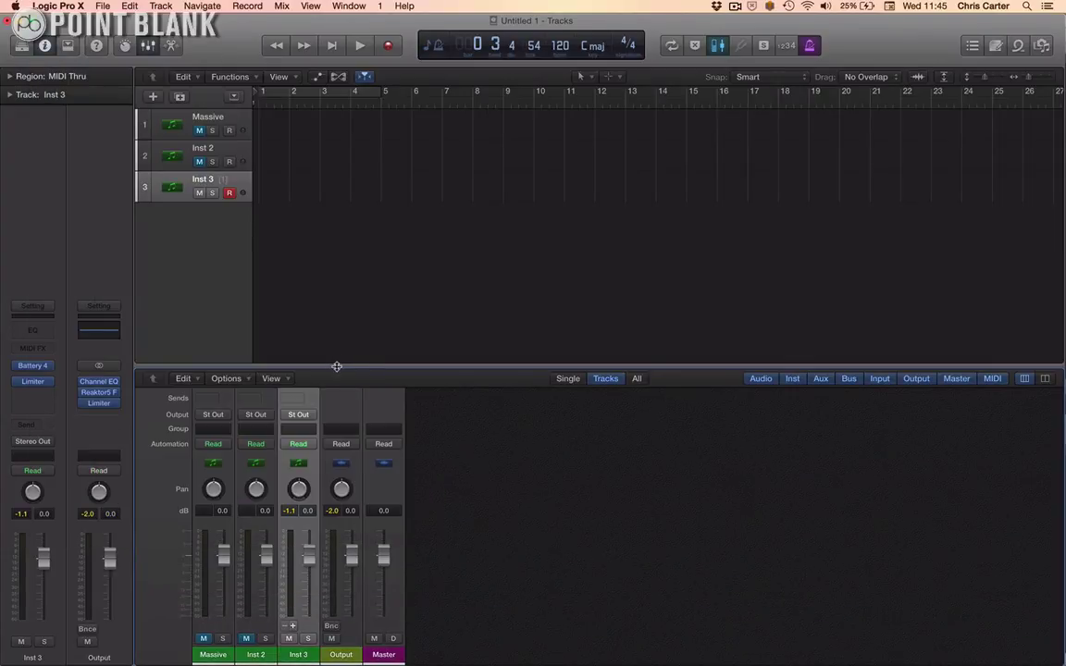
left_click_drag(337, 366, 357, 252)
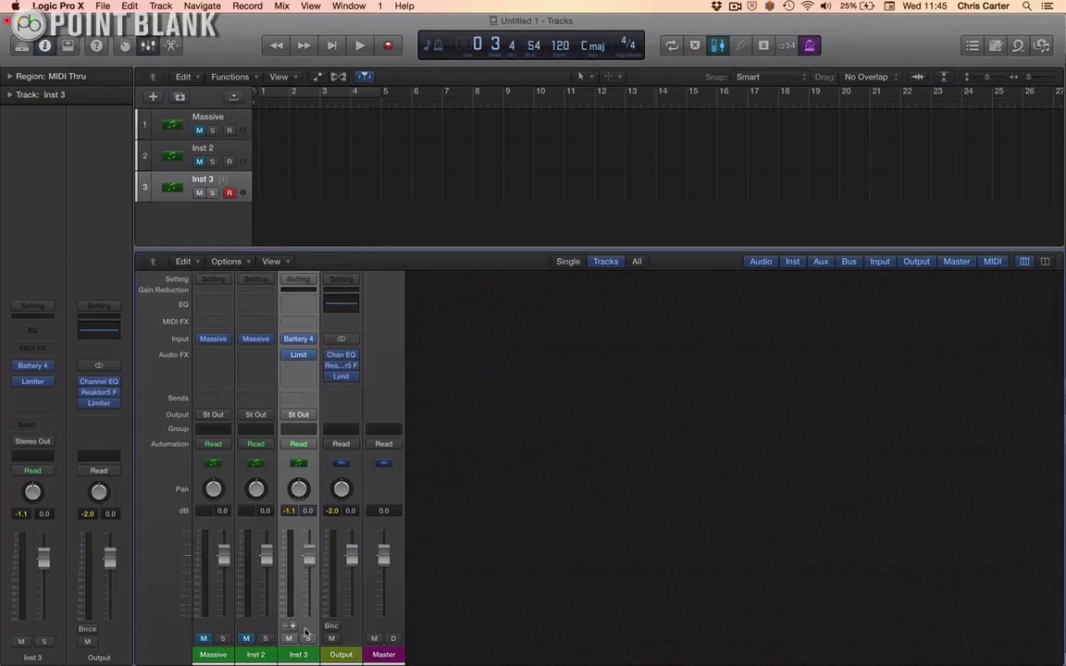
left_click(293, 627)
left_click(293, 626)
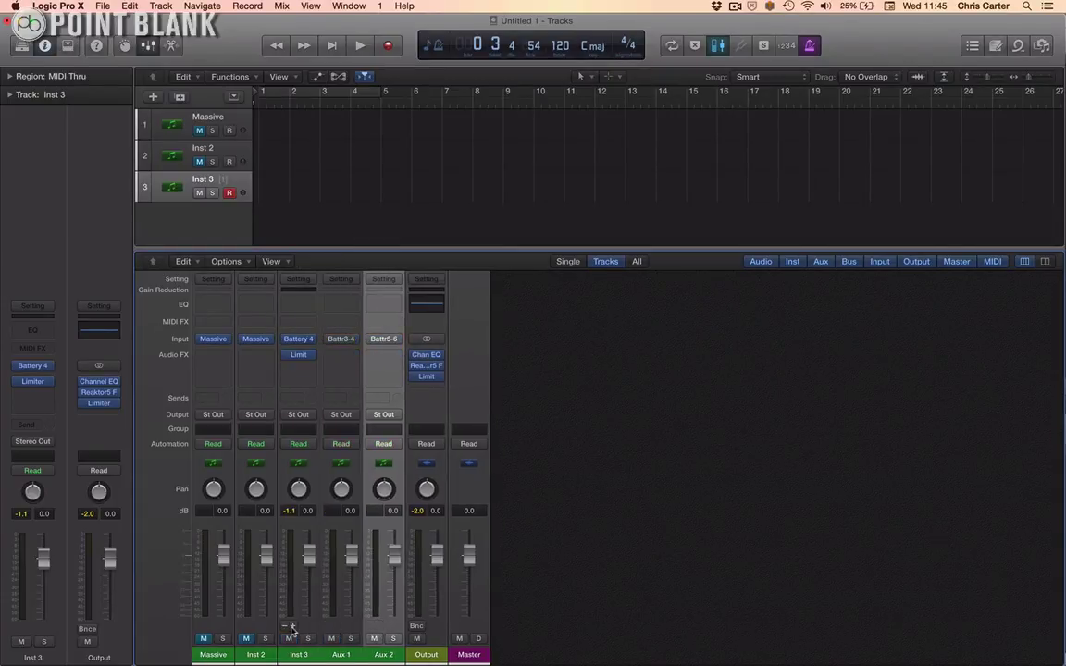
left_click(292, 627)
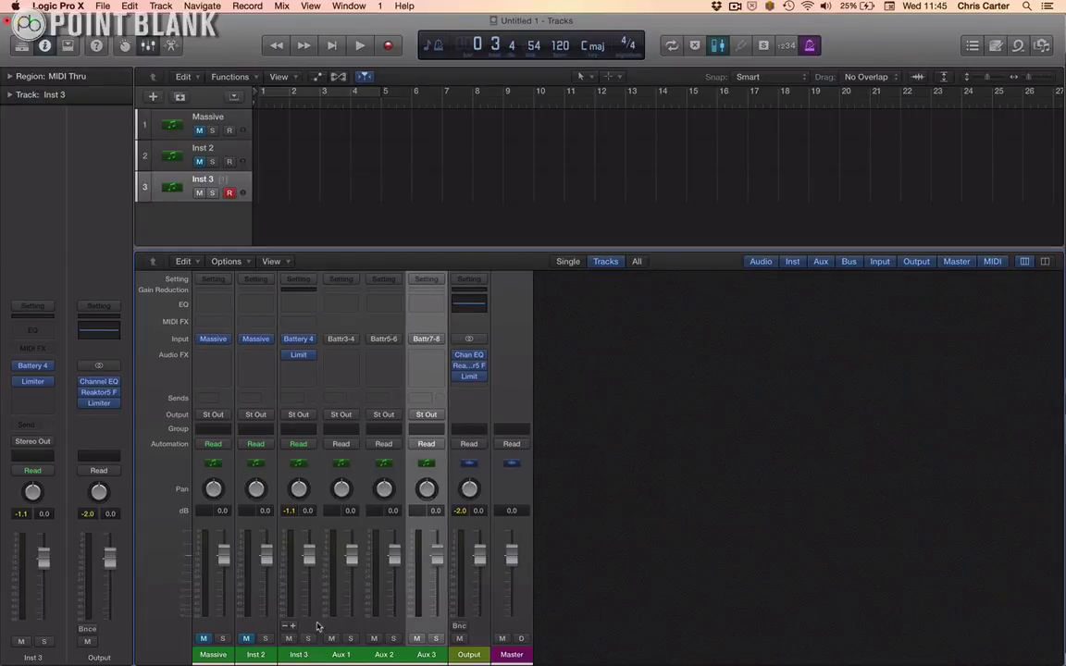
Step: Check the output configurations offered for Battery 4 under the Native Instruments plug-ins on the Inst 3 channel
mouse_move(301, 347)
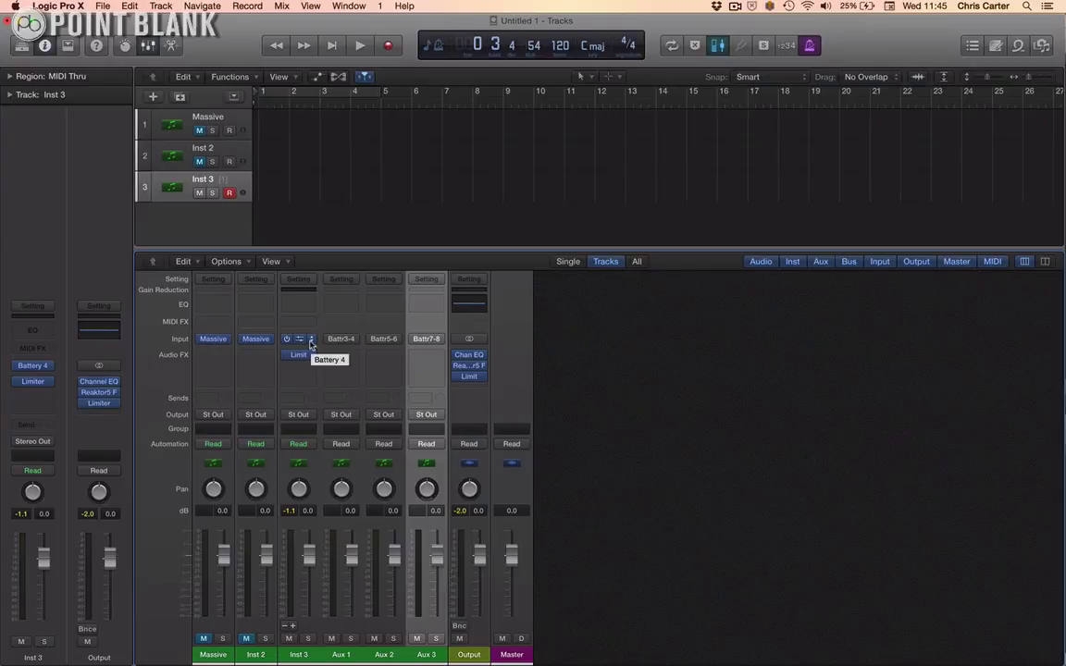
left_click(299, 344)
mouse_move(332, 584)
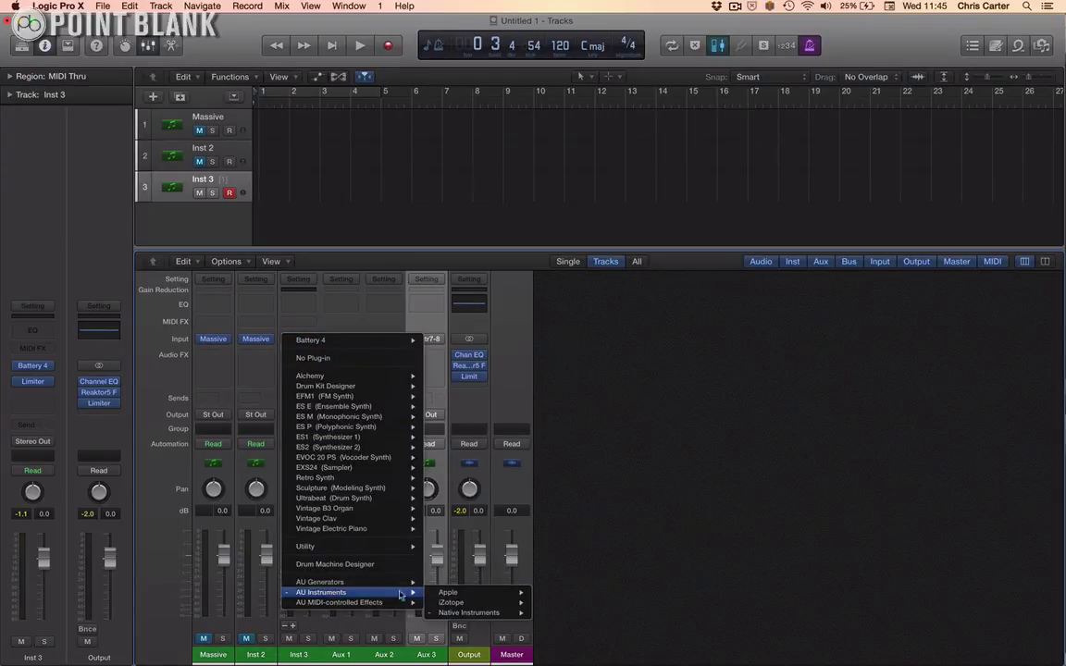
mouse_move(481, 612)
mouse_move(573, 586)
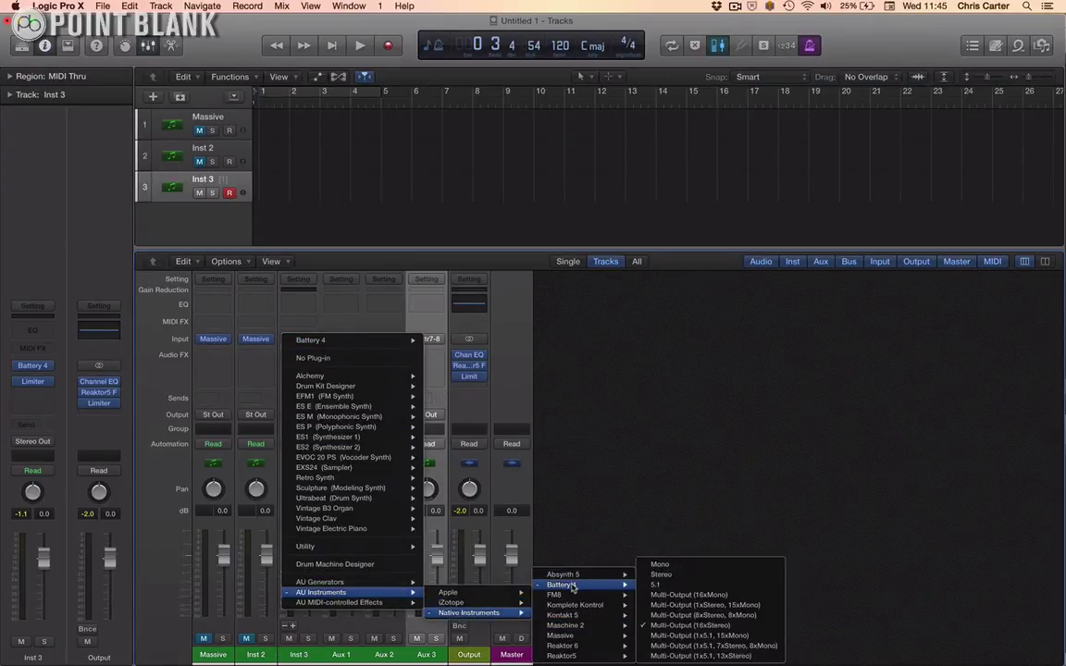
left_click(619, 386)
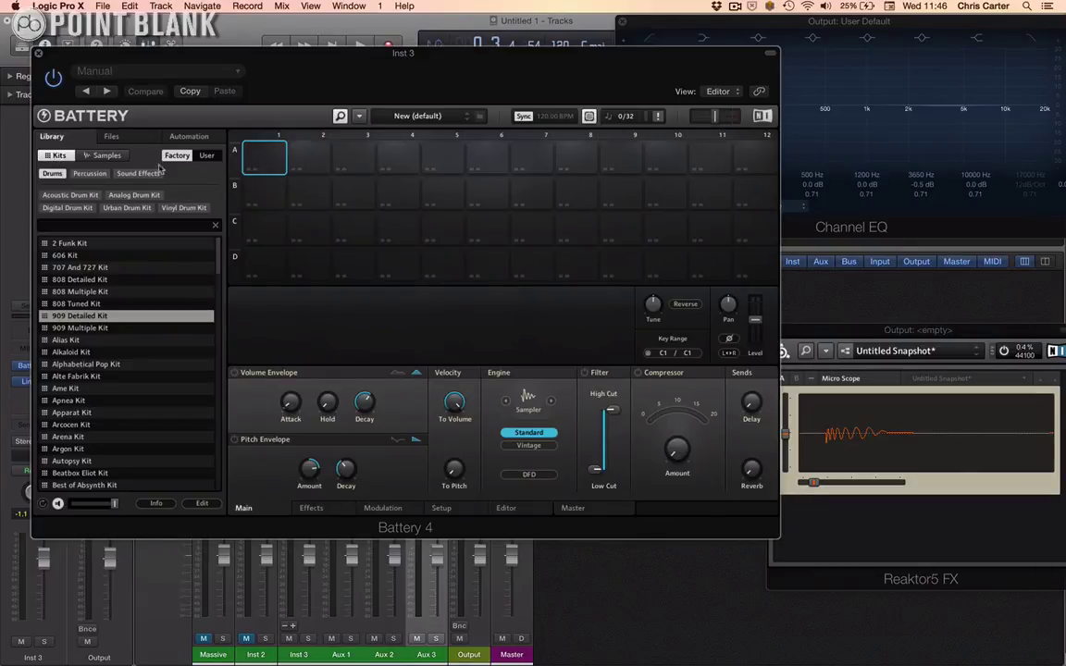
Step: Load the factory 2 Funk Kit and audition its kick, snare and clap cells in row A
double_click(51, 243)
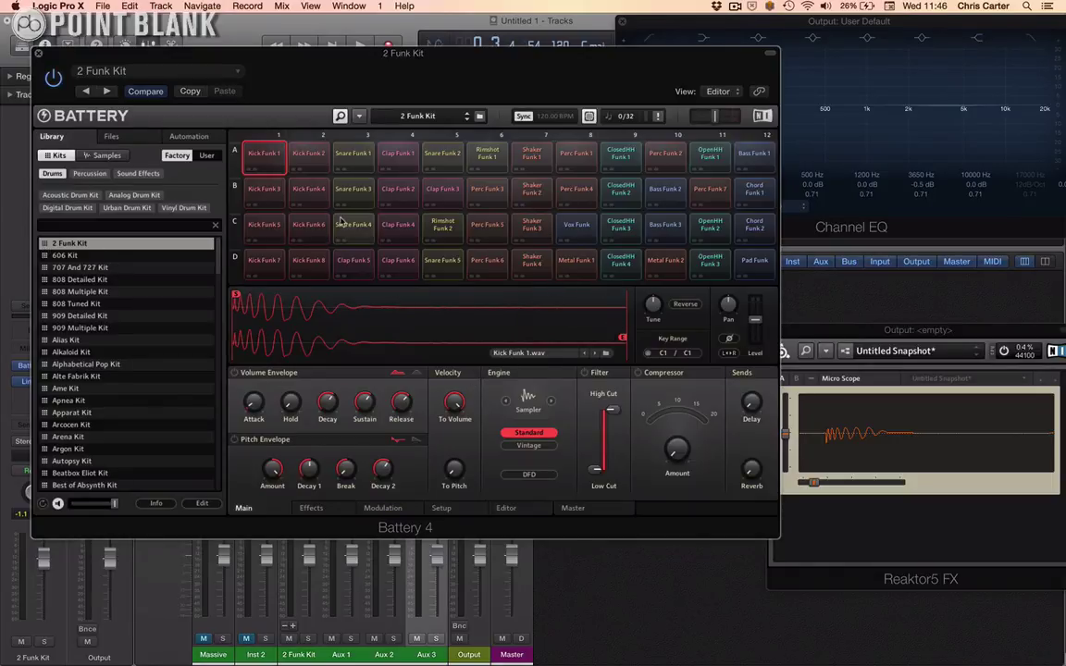
left_click(273, 162)
left_click(309, 155)
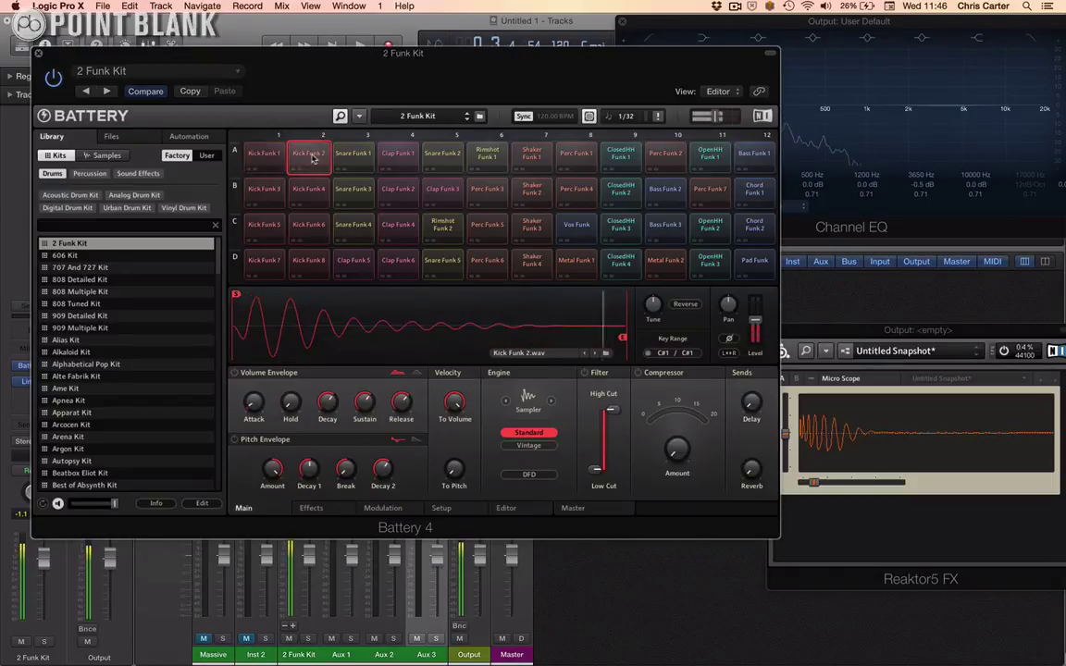
left_click(355, 159)
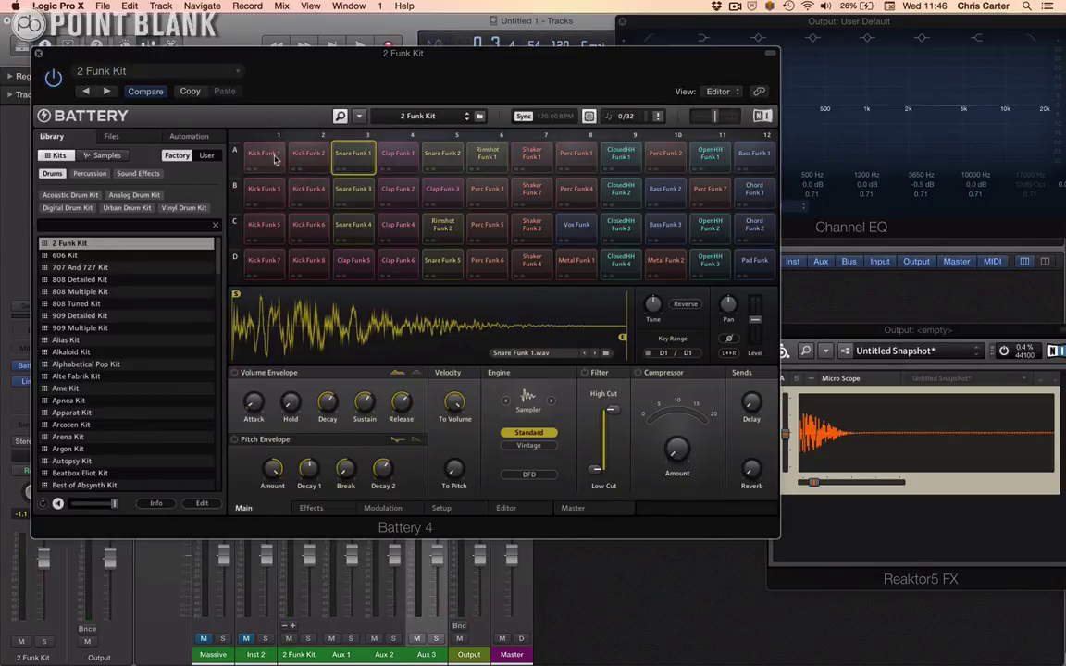
left_click(313, 159)
left_click(353, 157)
left_click(398, 158)
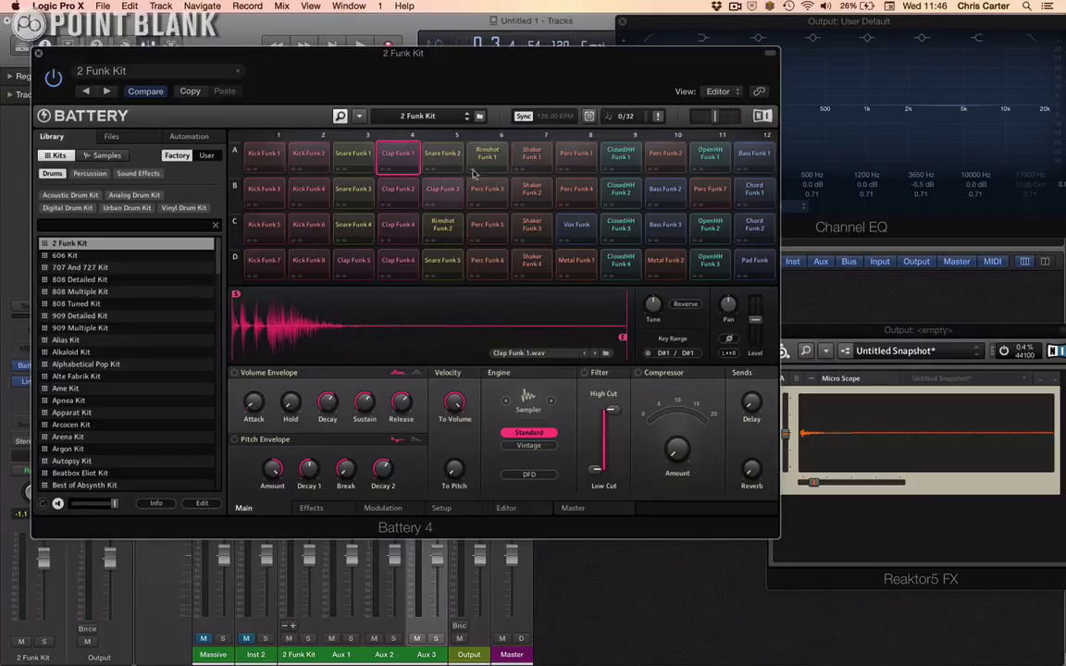
left_click(589, 116)
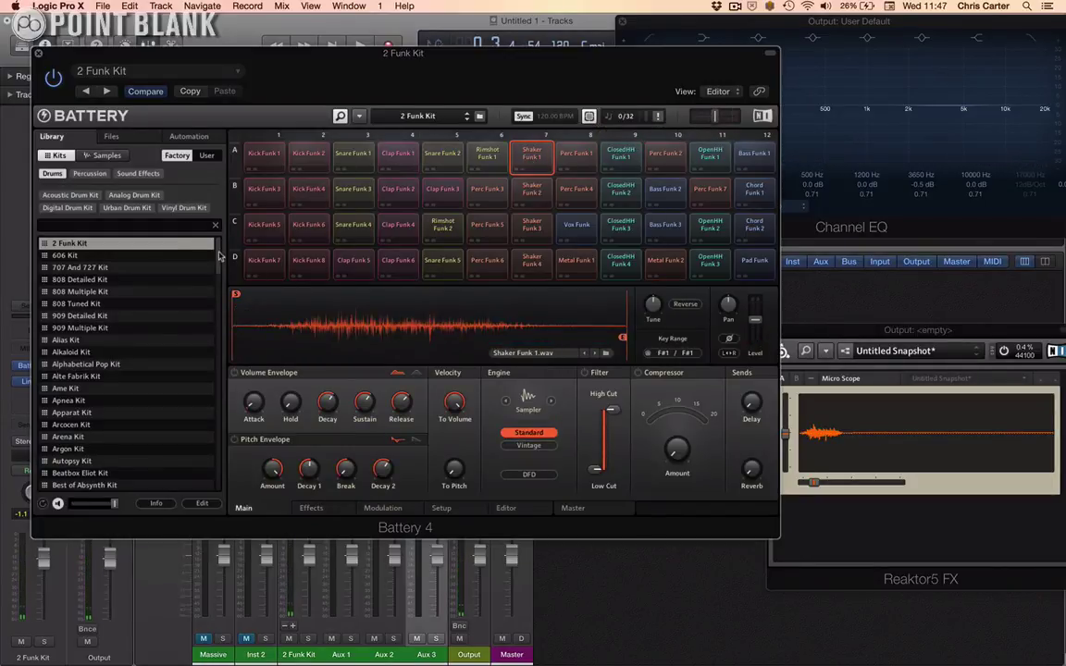
Step: Load the Pendulum Kit from the factory drum kits and audition its second kick and first snare cells
scroll(89, 252, "down", 15)
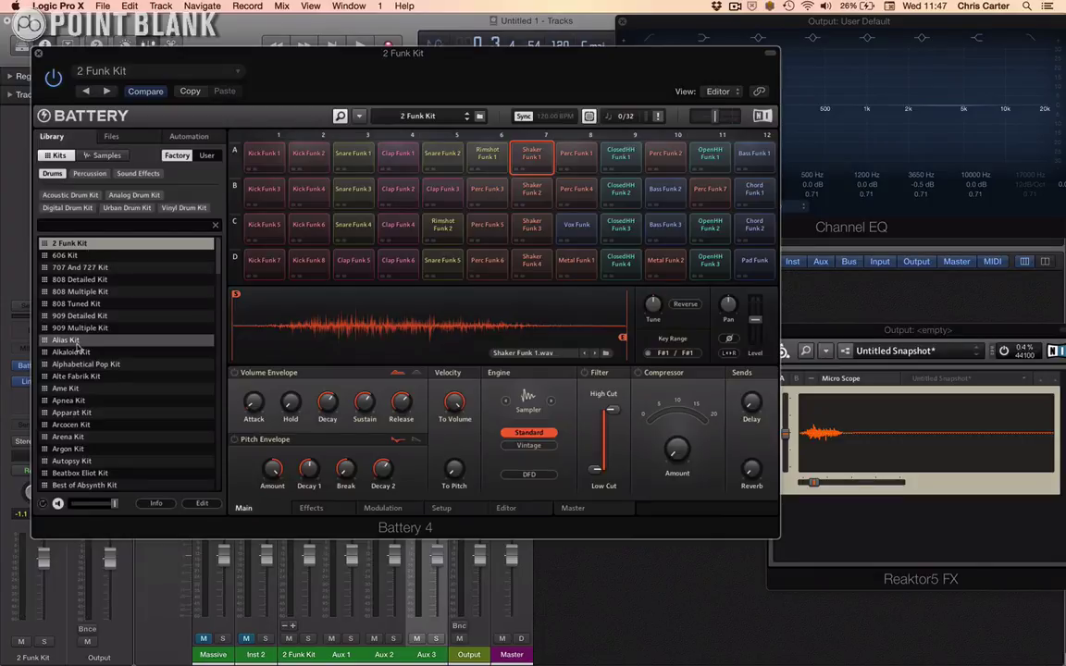
scroll(79, 348, "down", 3)
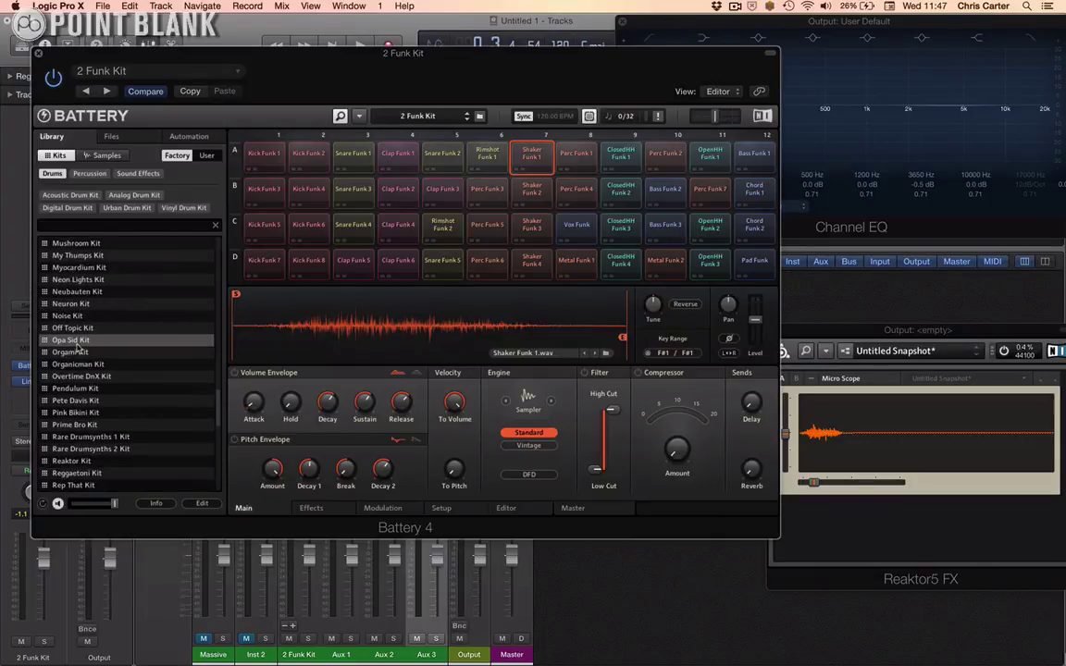
double_click(48, 389)
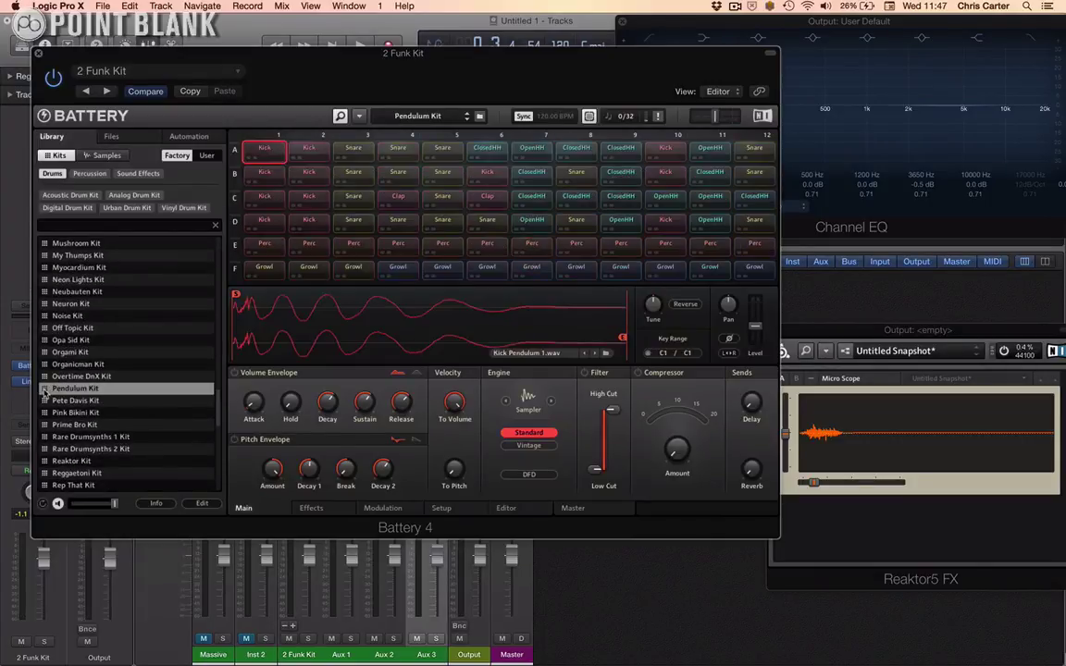
left_click(302, 151)
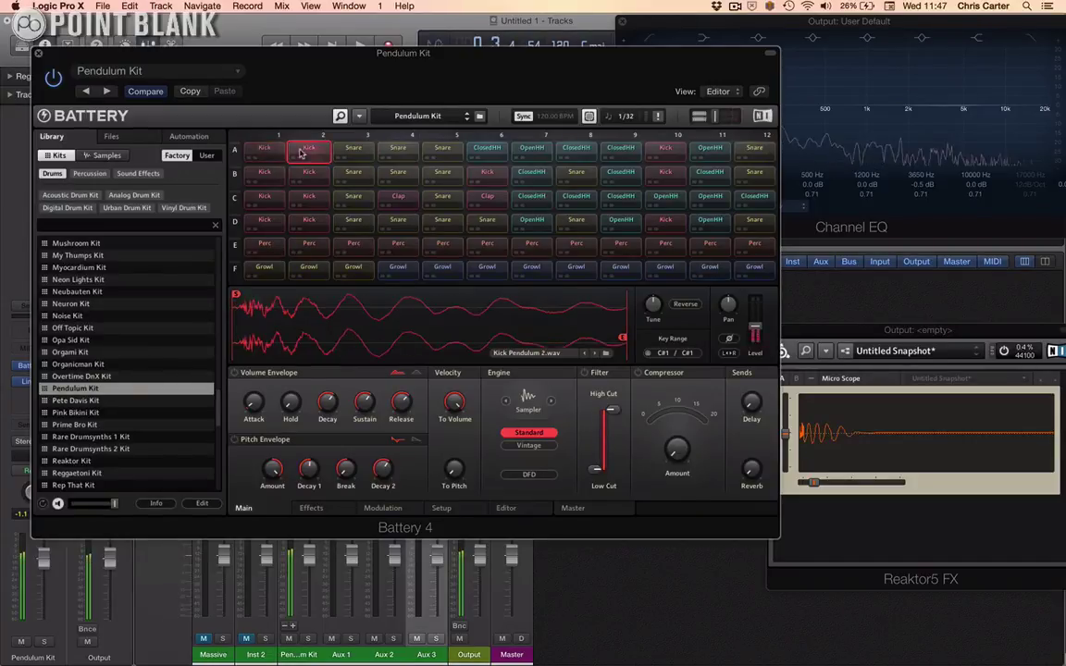
left_click(349, 151)
Step: Browse the factory drum kit list down to its end and back to the beginning
scroll(165, 330, "down", 10)
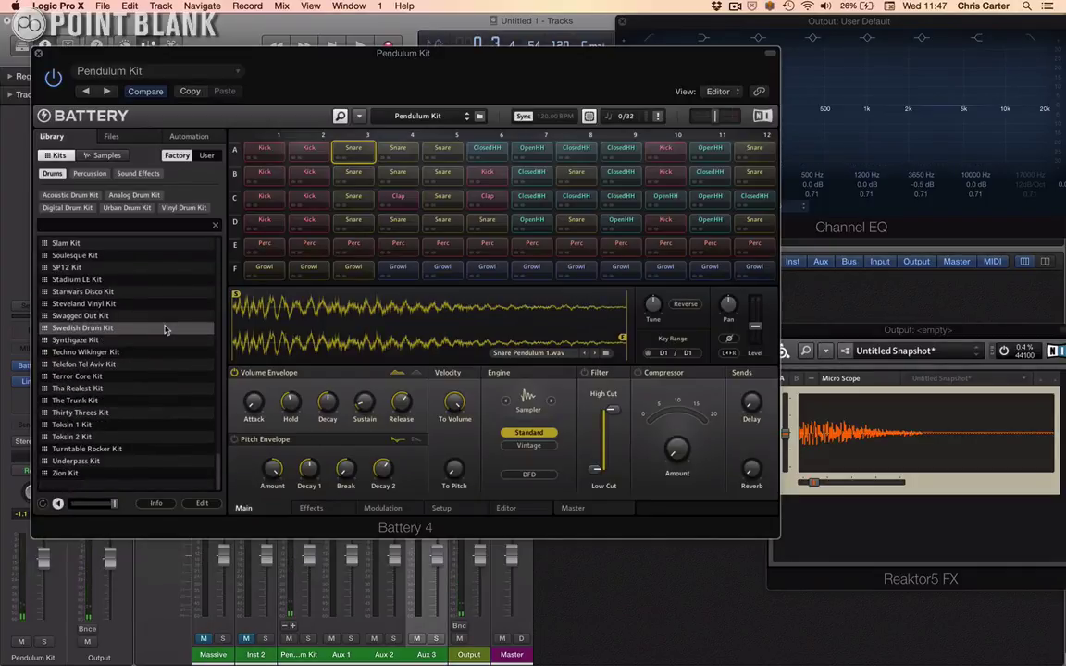
scroll(164, 329, "up", 4)
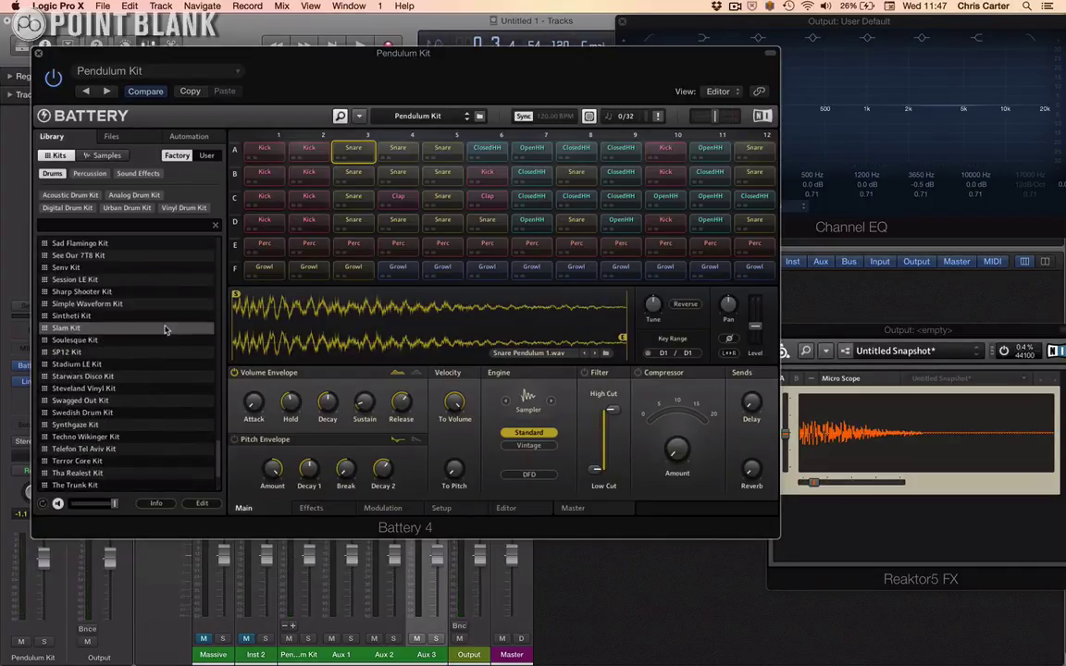
scroll(165, 330, "up", 10)
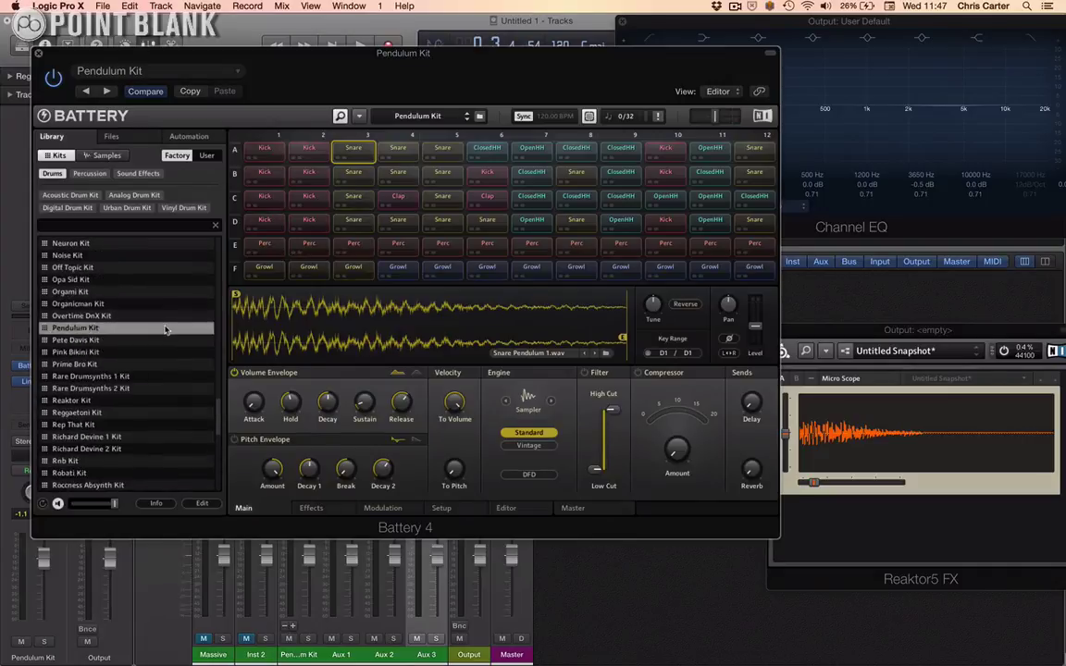
scroll(165, 330, "up", 15)
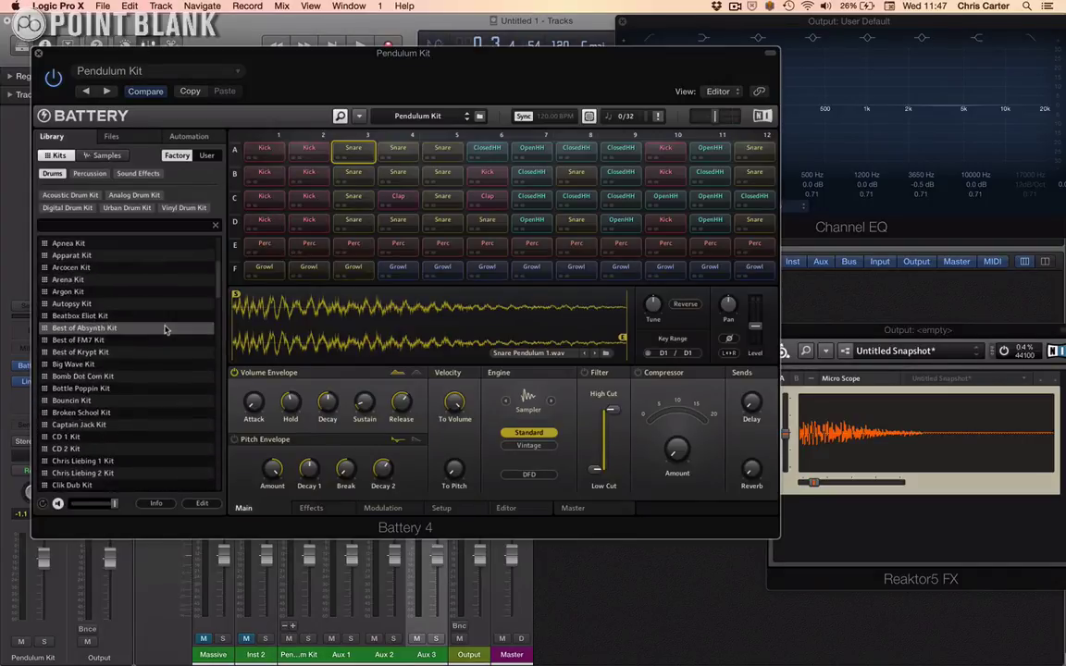
scroll(164, 329, "up", 5)
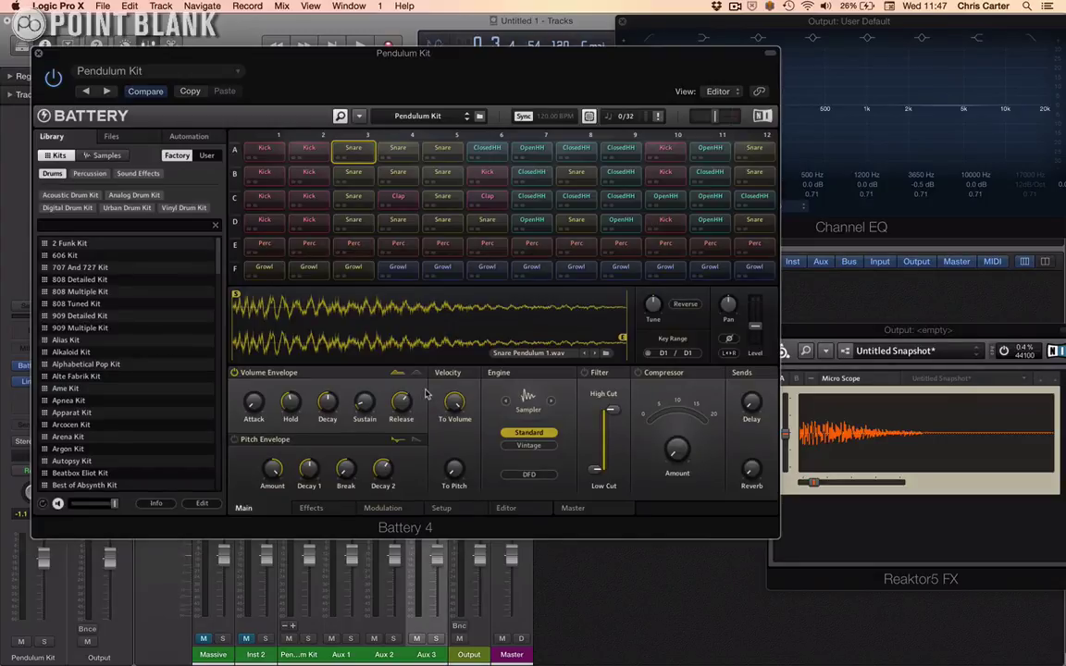
Step: Look through the snare cell's Effects, Modulation, Setup and Editor pages and the Master page, and return to Main
mouse_move(428, 393)
left_click(311, 508)
left_click(383, 508)
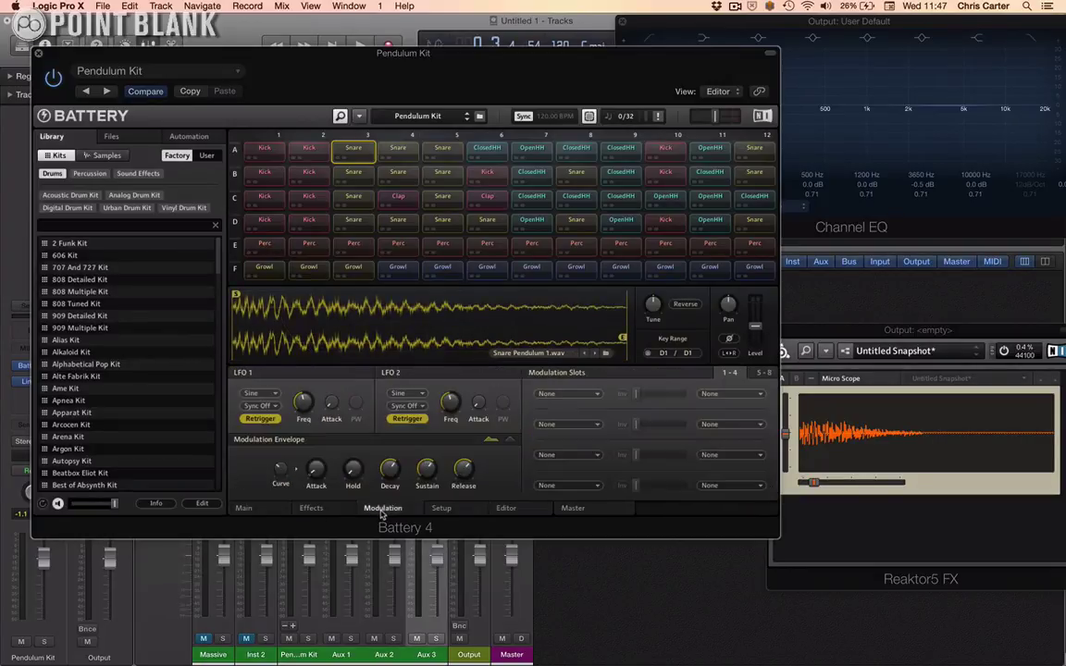
left_click(442, 507)
left_click(506, 509)
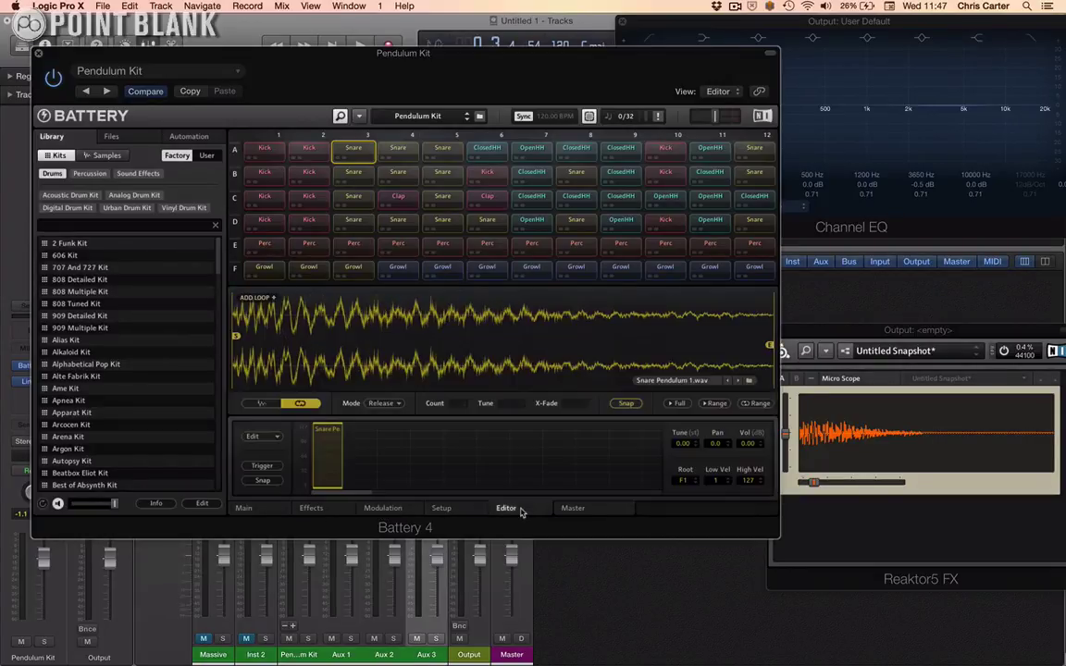
left_click(572, 510)
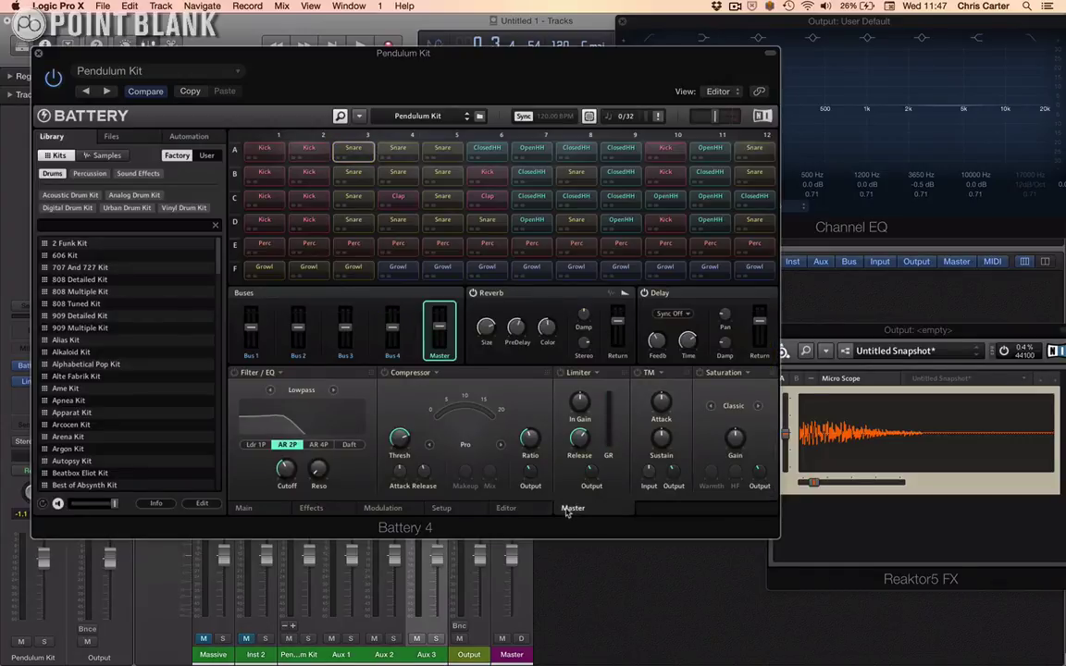
left_click(245, 509)
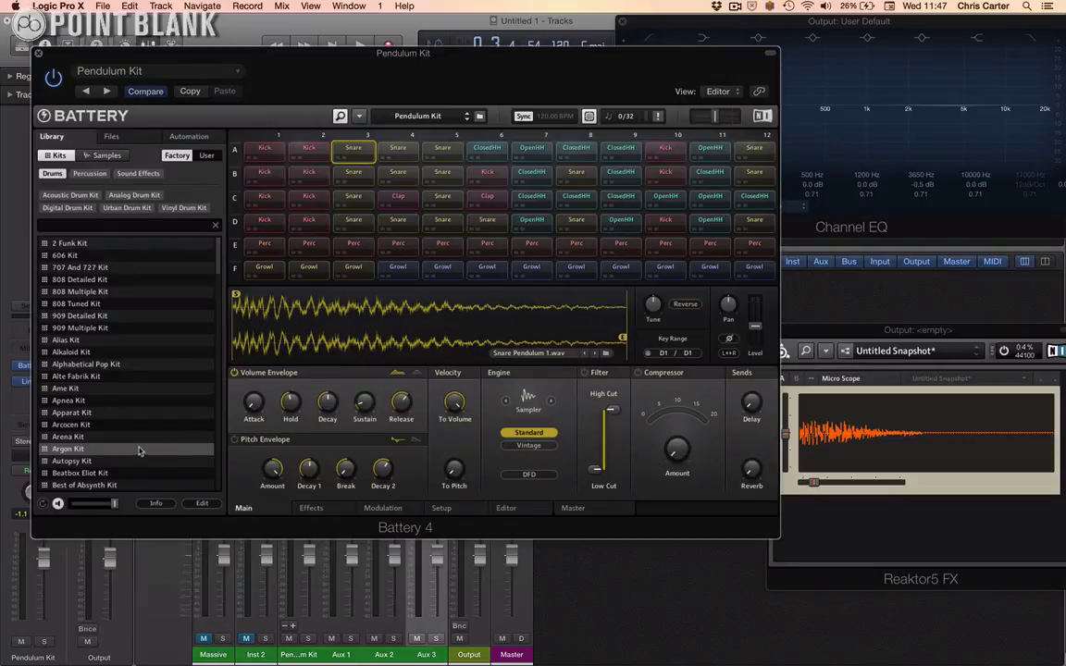
Step: Create a new empty kit to replace the loaded Pendulum Kit
left_click(359, 117)
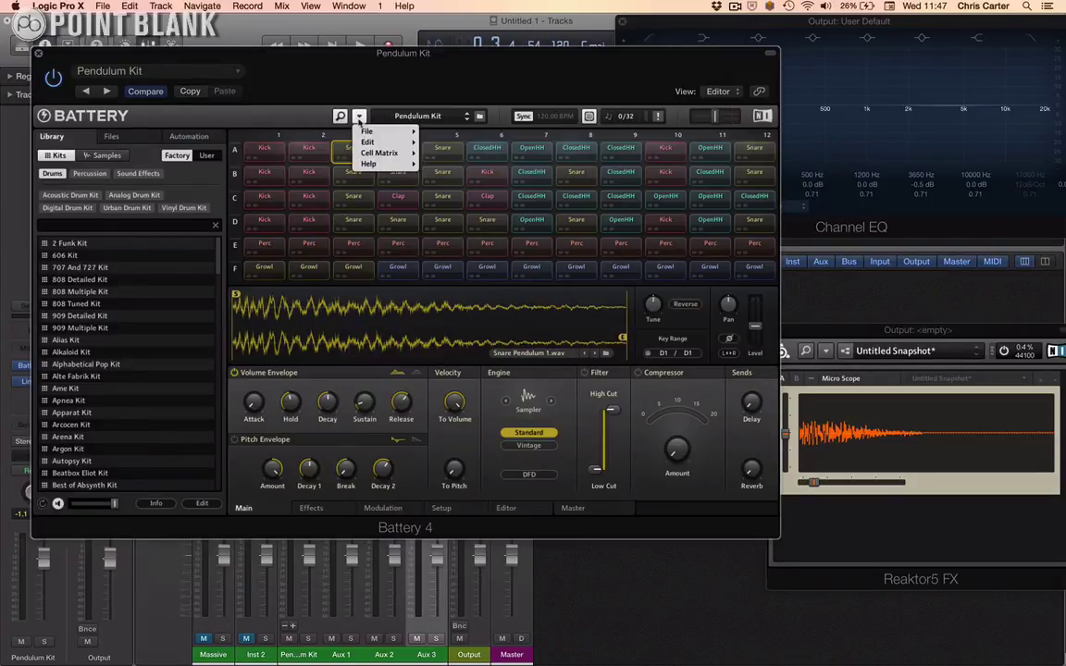
mouse_move(364, 131)
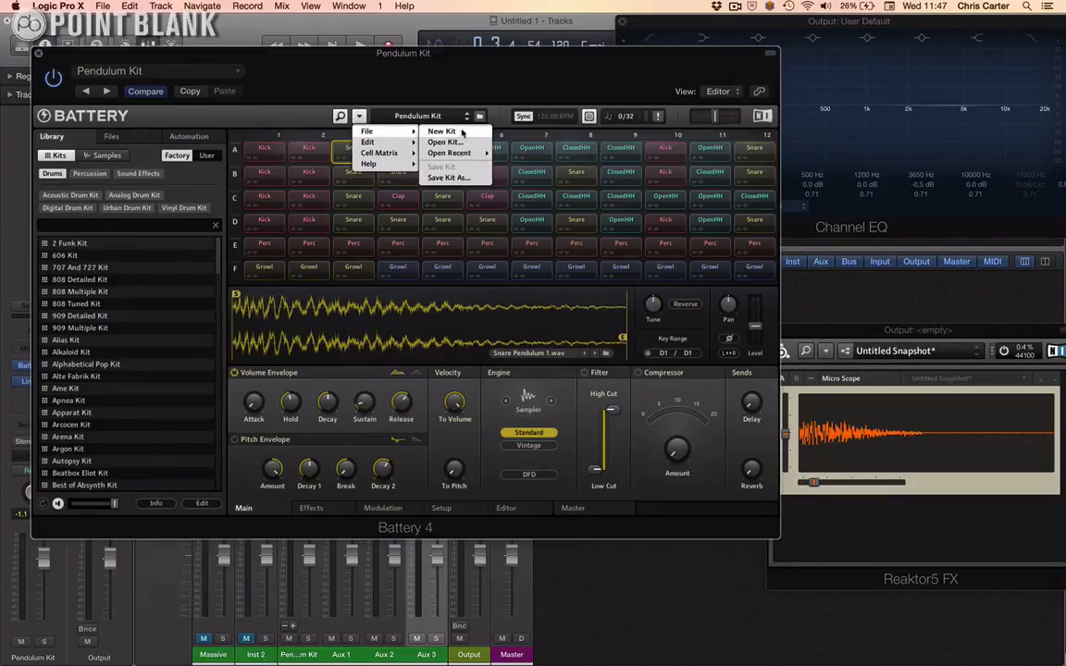
left_click(462, 133)
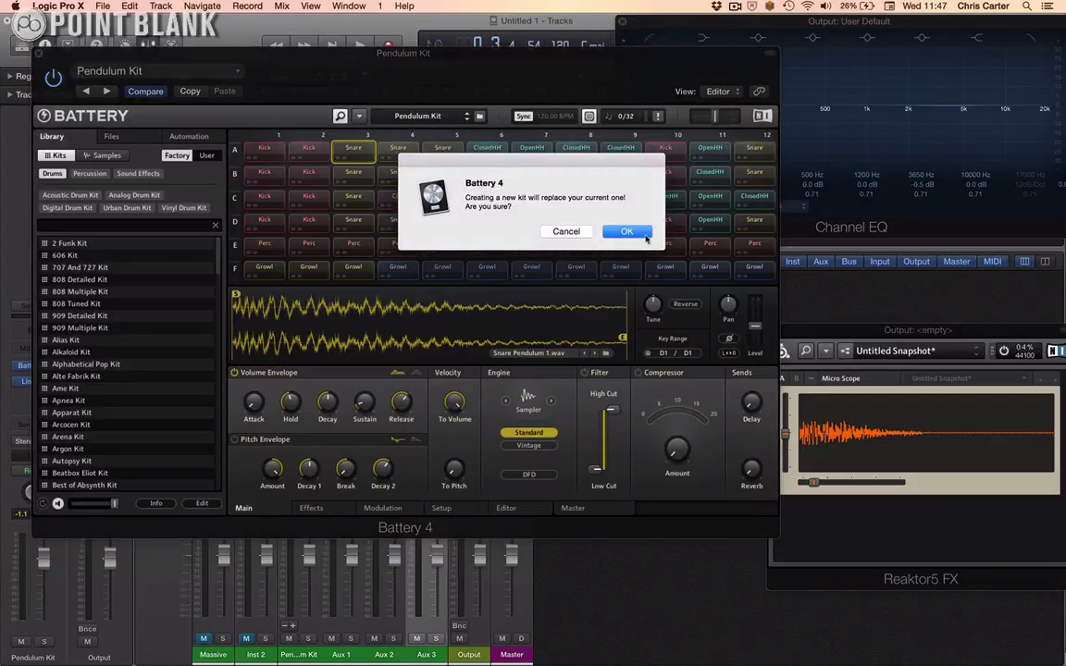
left_click(644, 233)
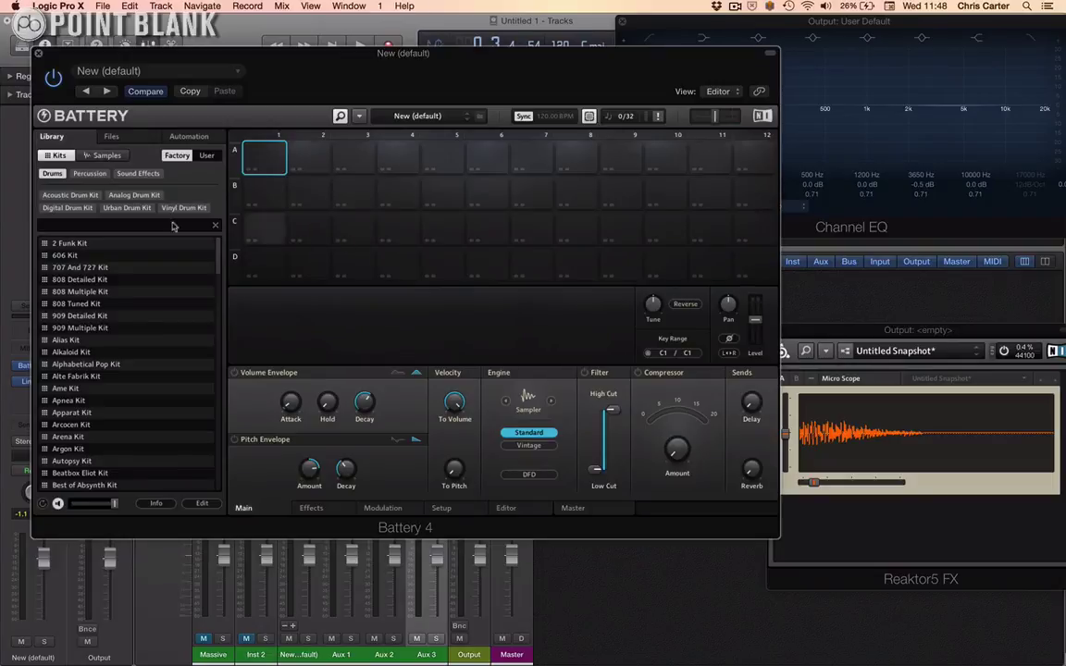
Step: Switch the library to factory samples and browse through the sample list
left_click(98, 157)
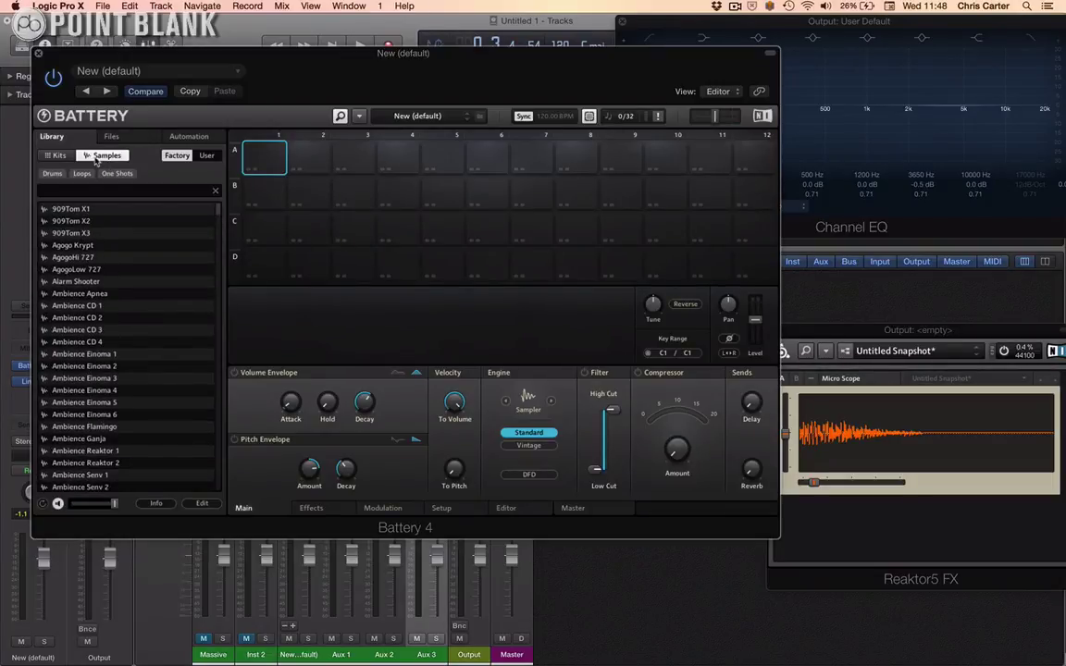
scroll(92, 351, "down", 8)
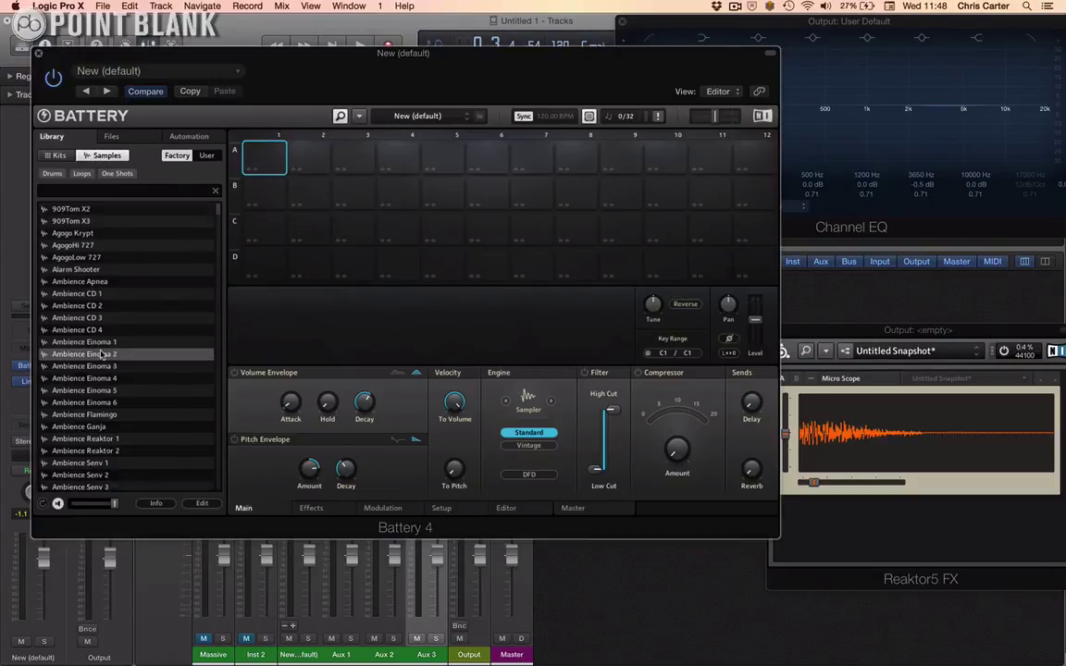
scroll(102, 355, "down", 20)
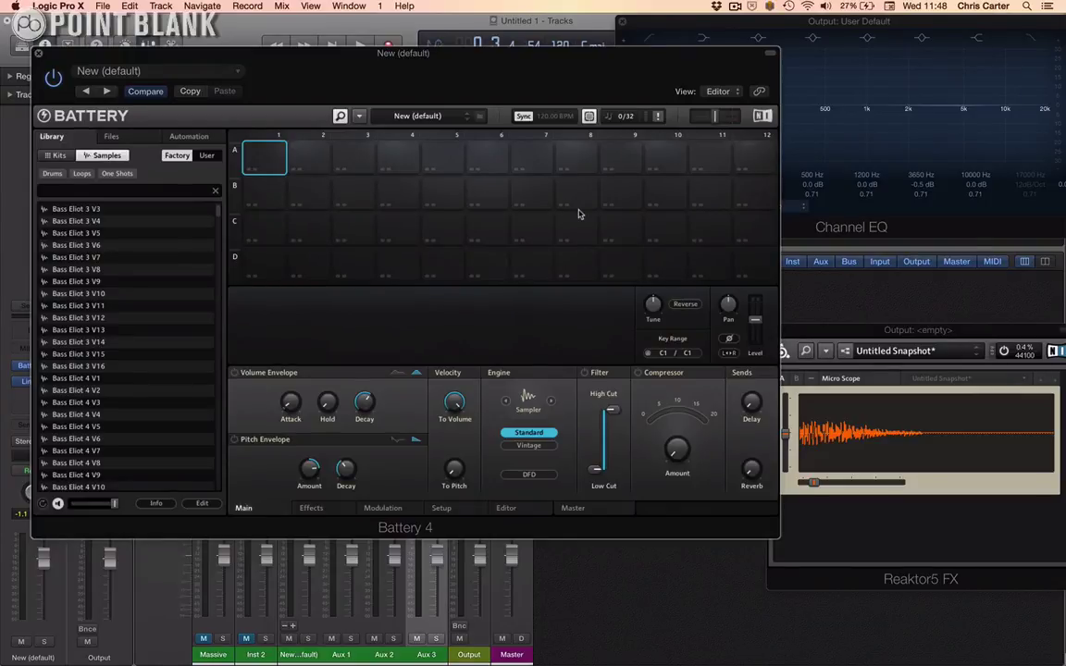
Step: Resize the new kit's cell matrix to 4x4
left_click(359, 117)
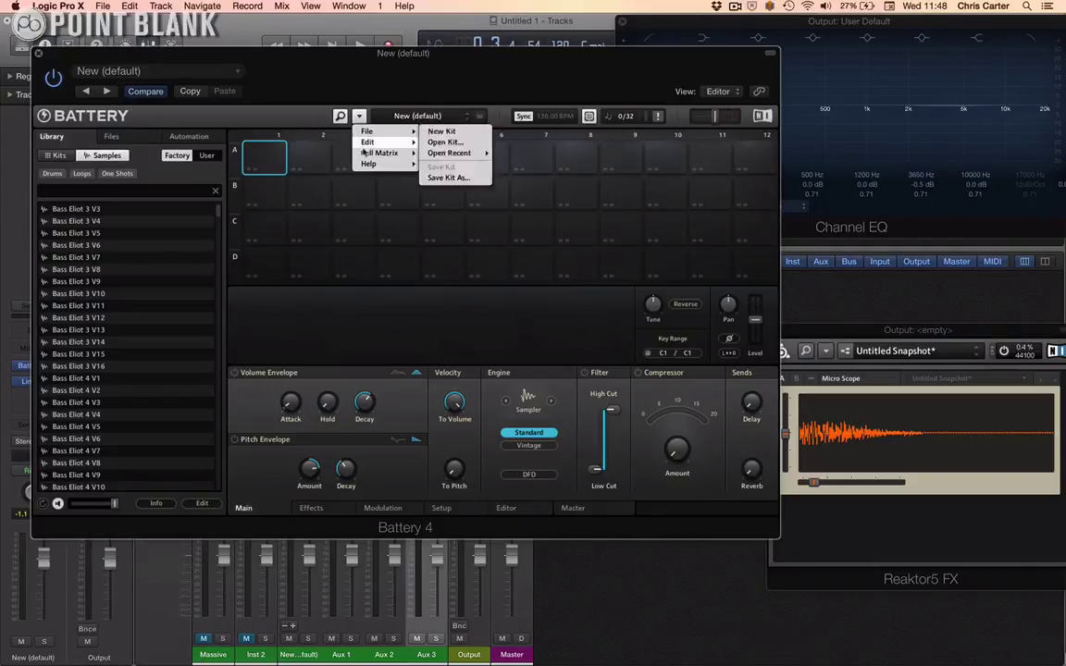
mouse_move(369, 154)
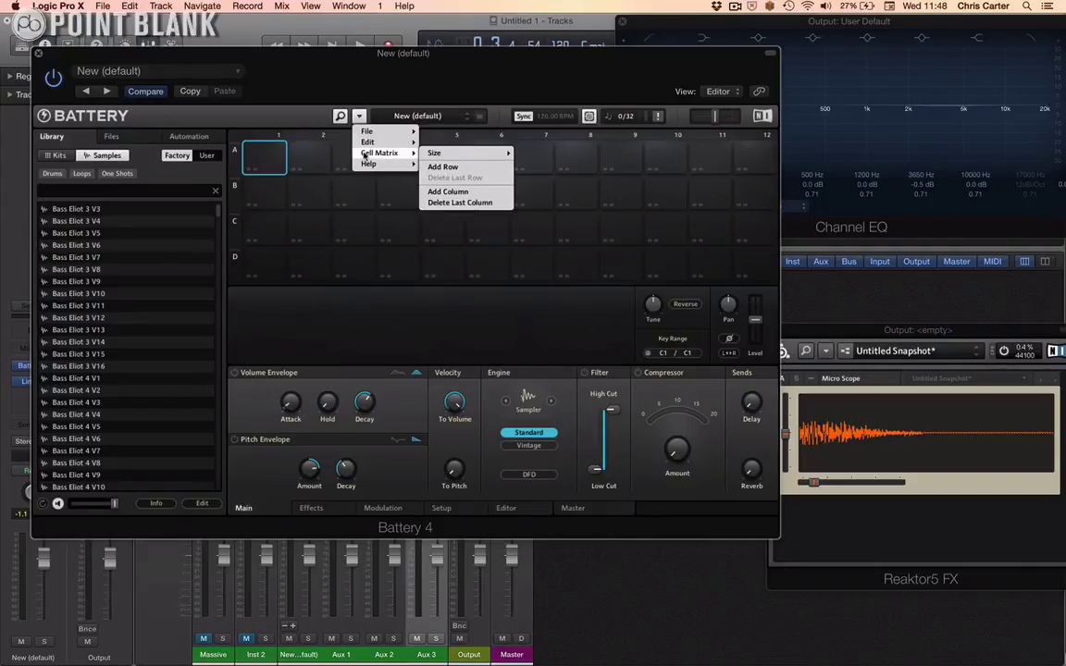
mouse_move(455, 157)
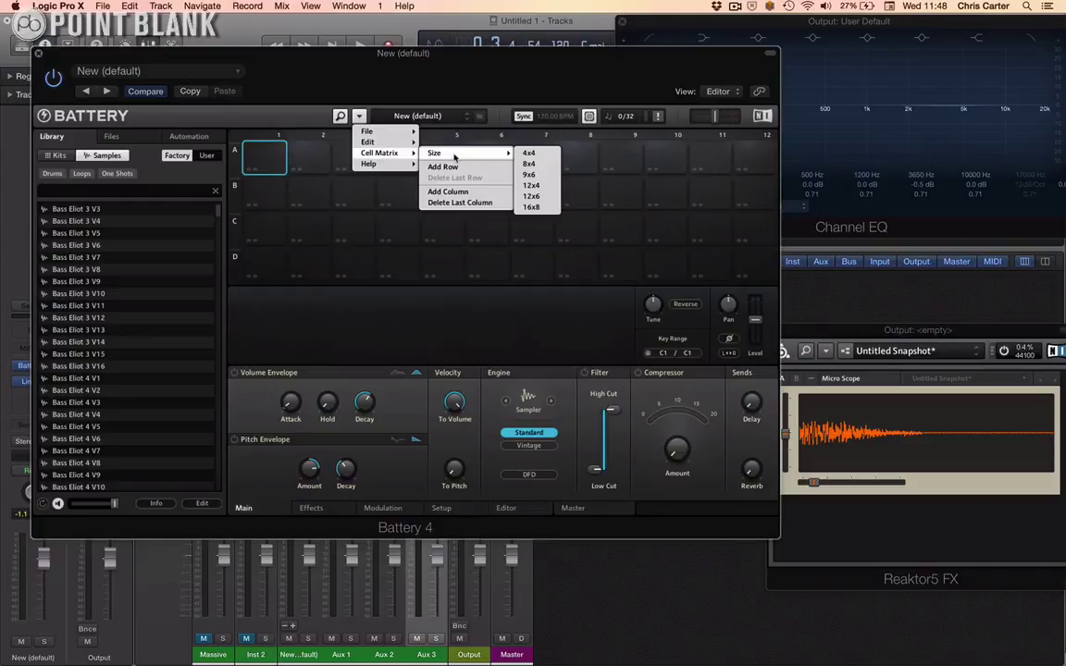
left_click(527, 154)
left_click(629, 231)
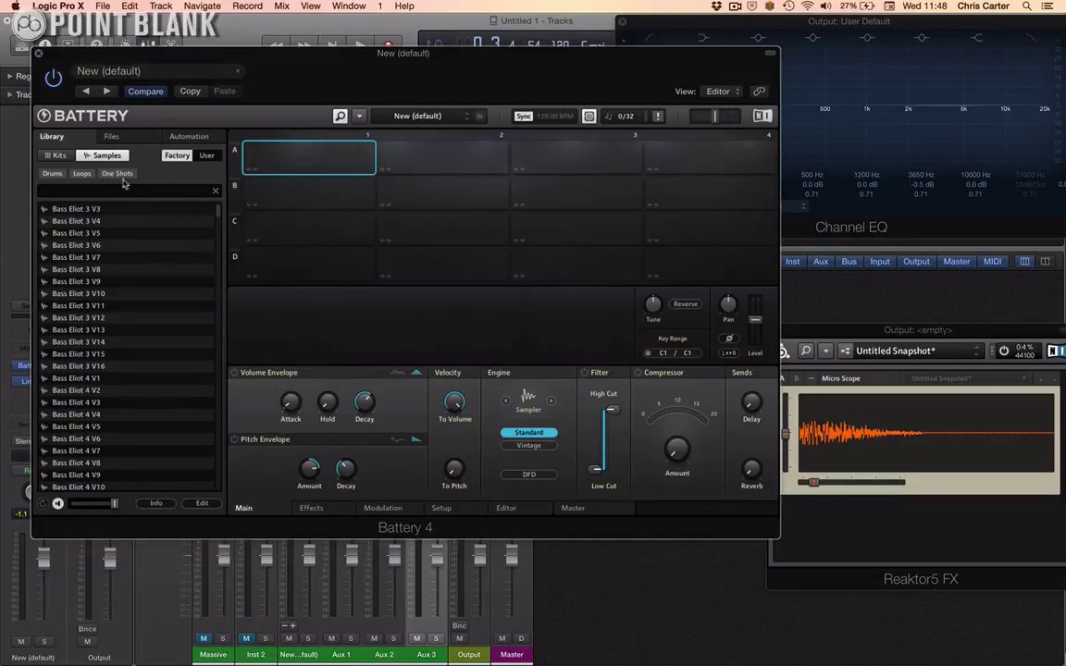
Step: Find the factory sample Kick Ame 1 and load it into cell A1
scroll(121, 370, "up", 15)
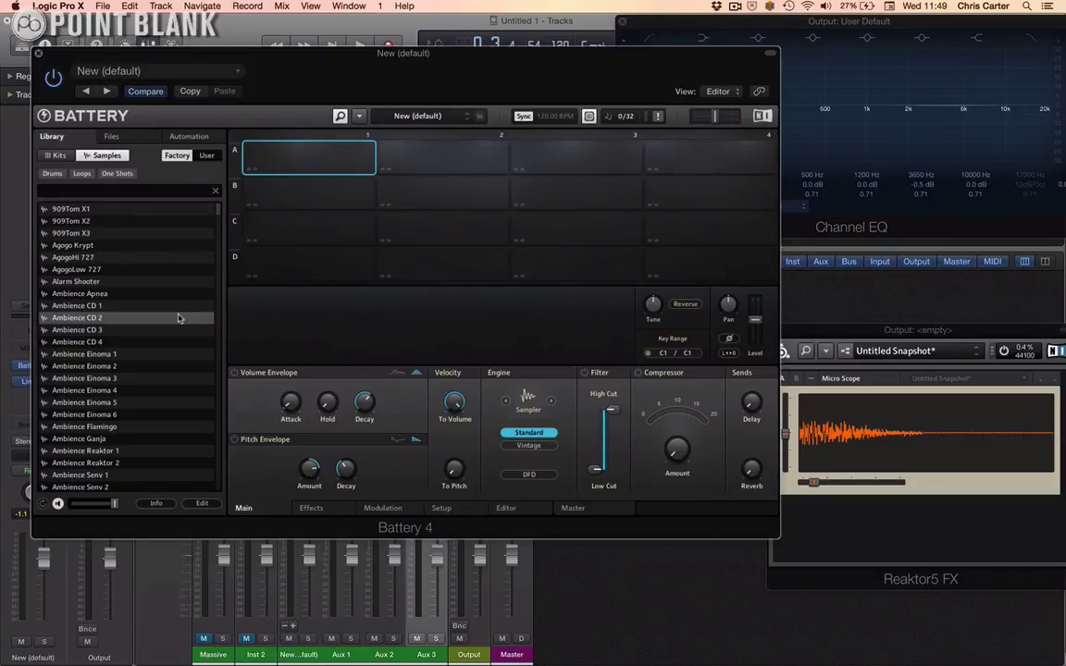
scroll(179, 319, "down", 20)
scroll(180, 318, "down", 10)
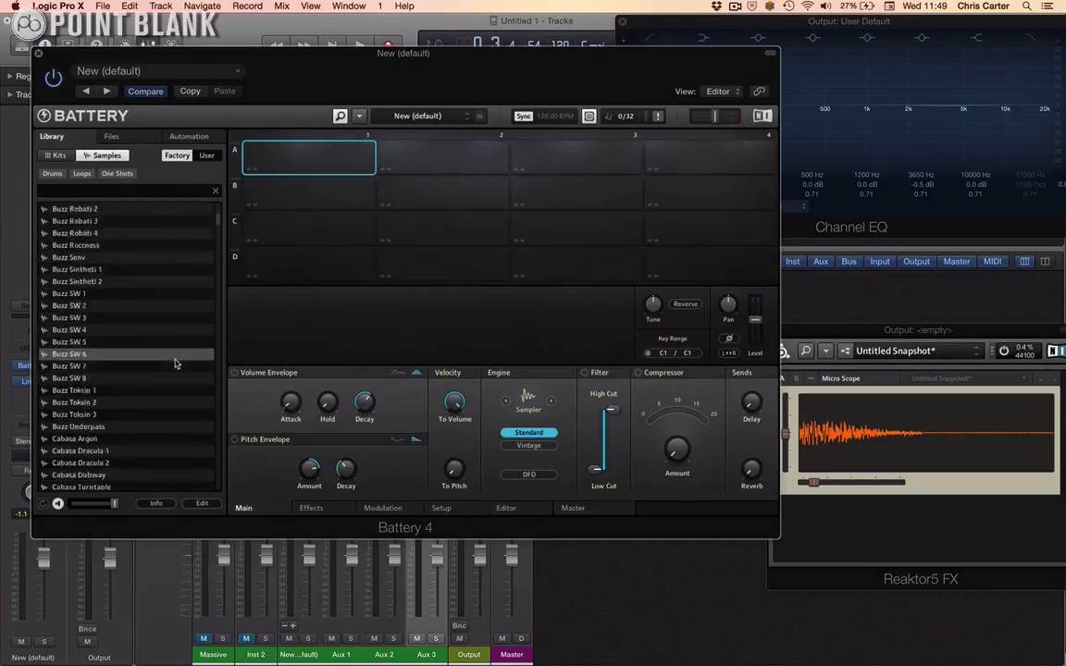
scroll(175, 364, "down", 20)
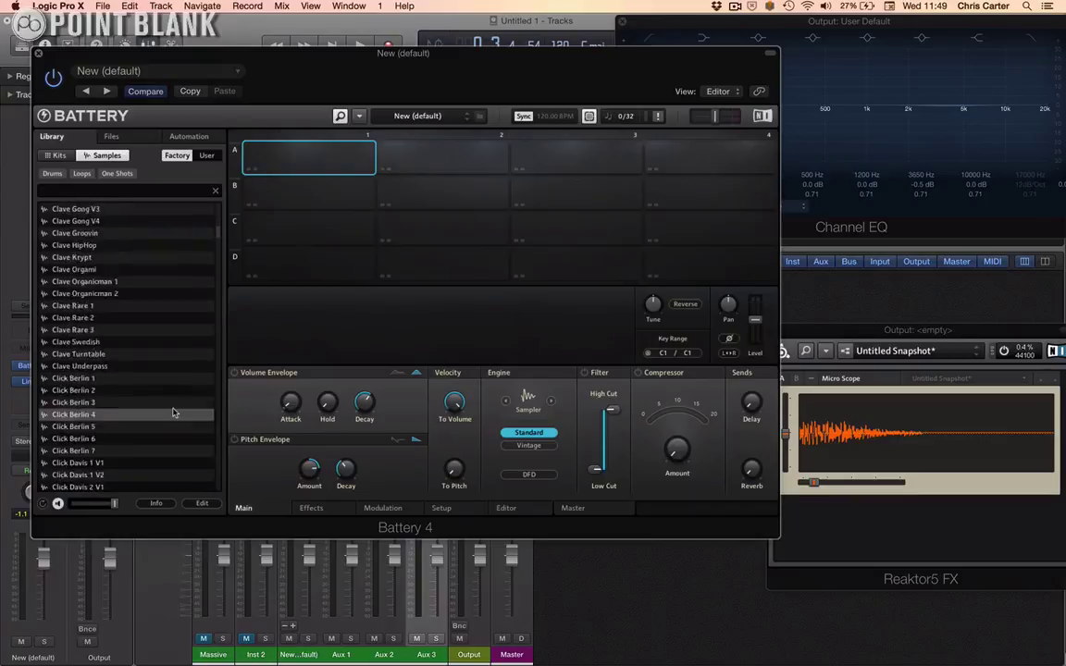
scroll(173, 413, "down", 20)
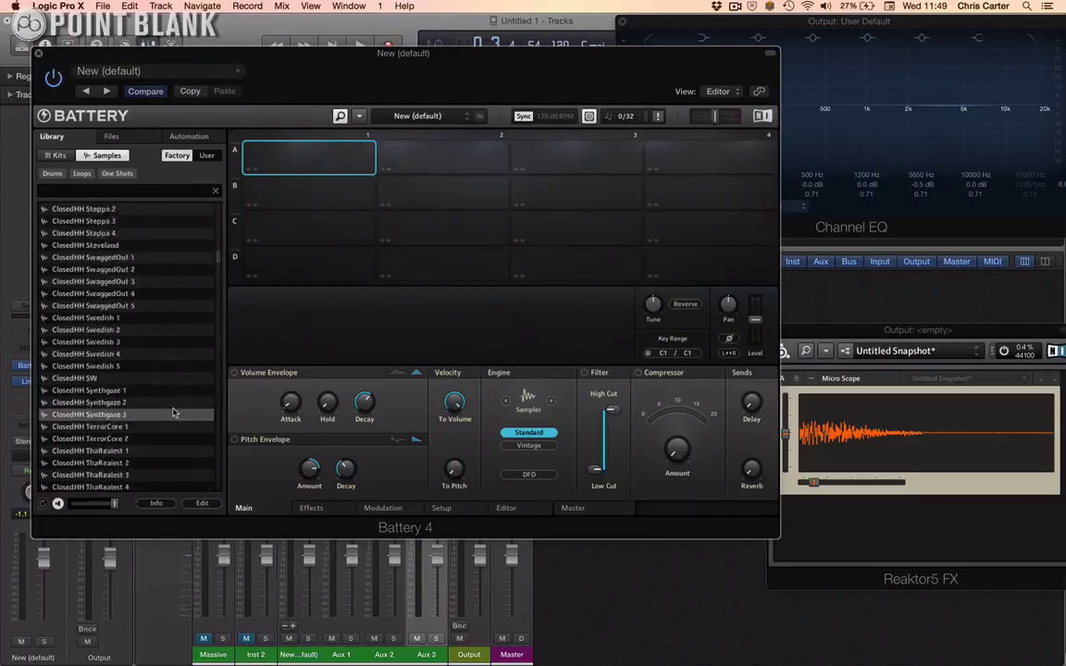
scroll(173, 413, "down", 20)
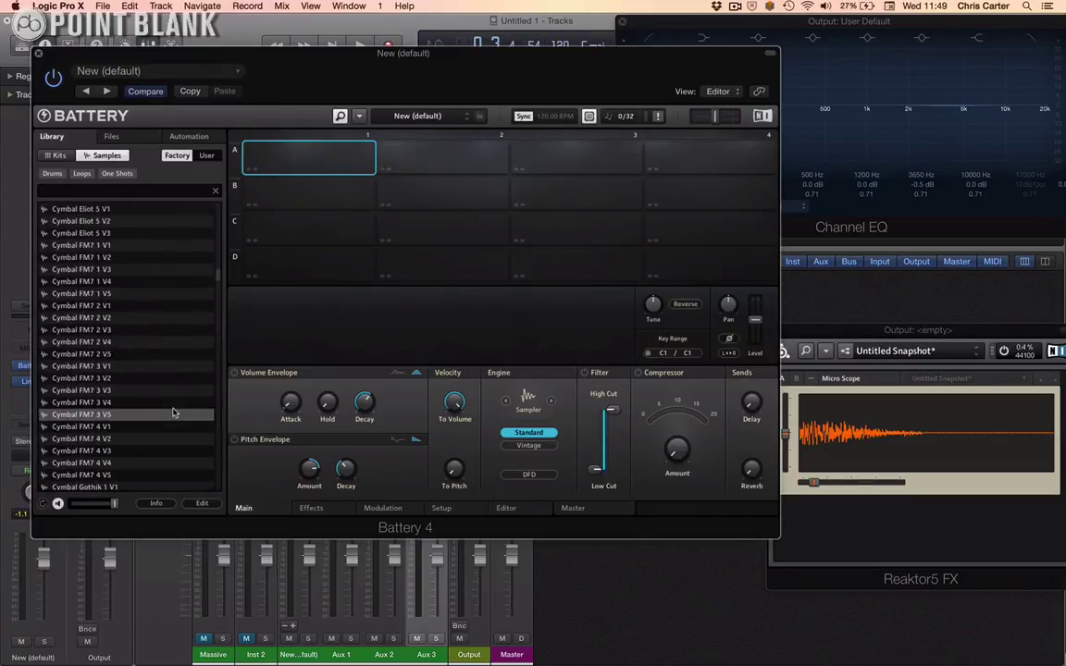
scroll(173, 413, "down", 20)
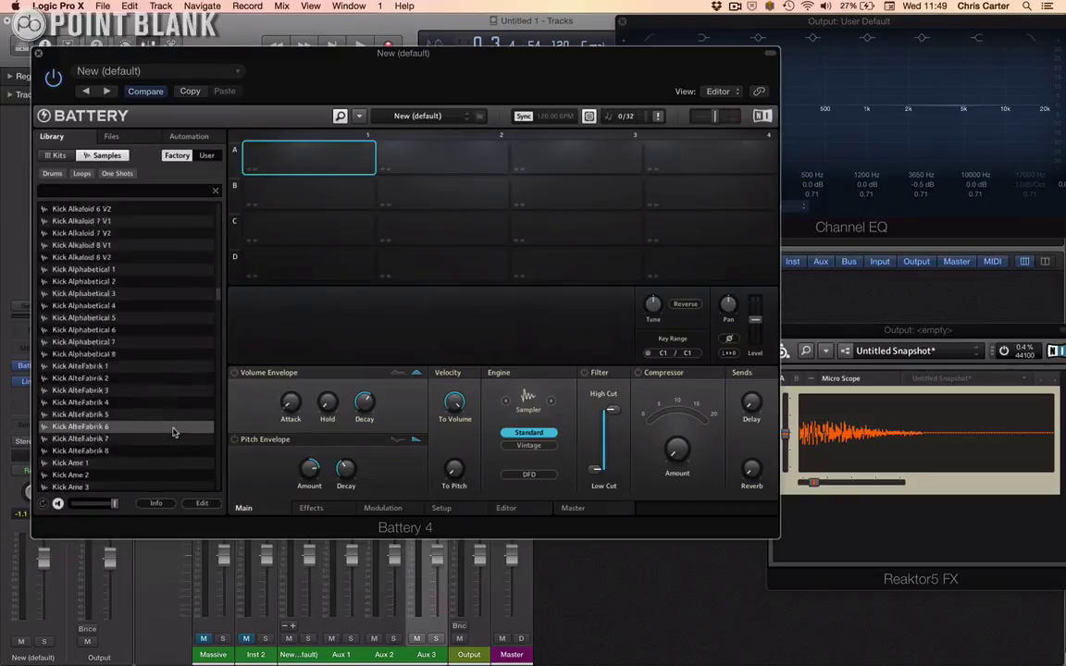
scroll(173, 432, "down", 10)
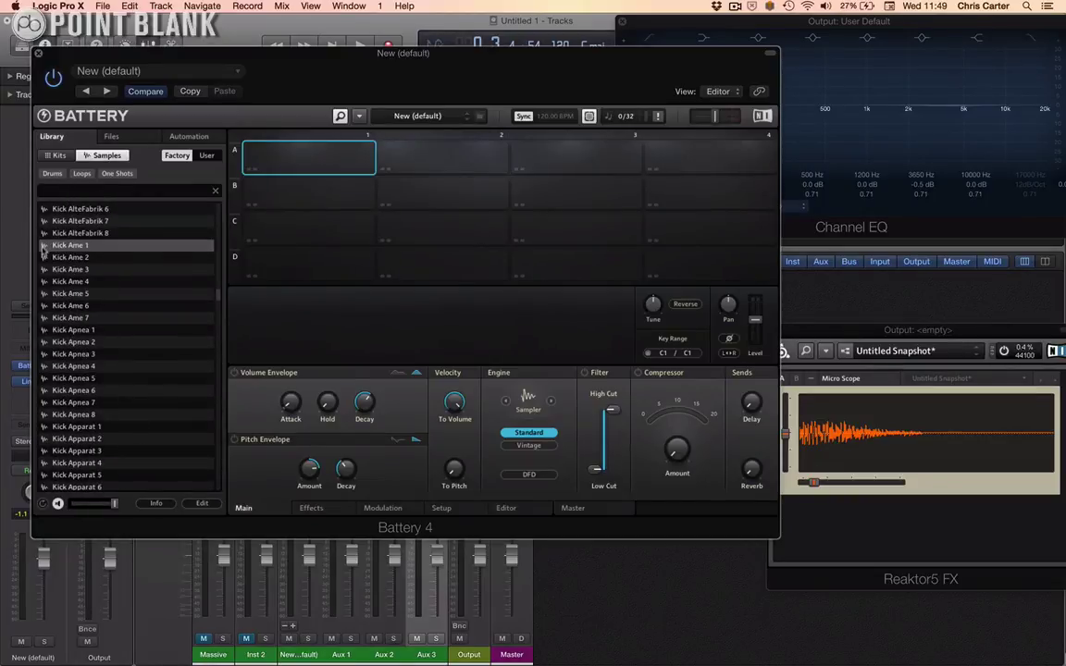
left_click_drag(42, 248, 306, 153)
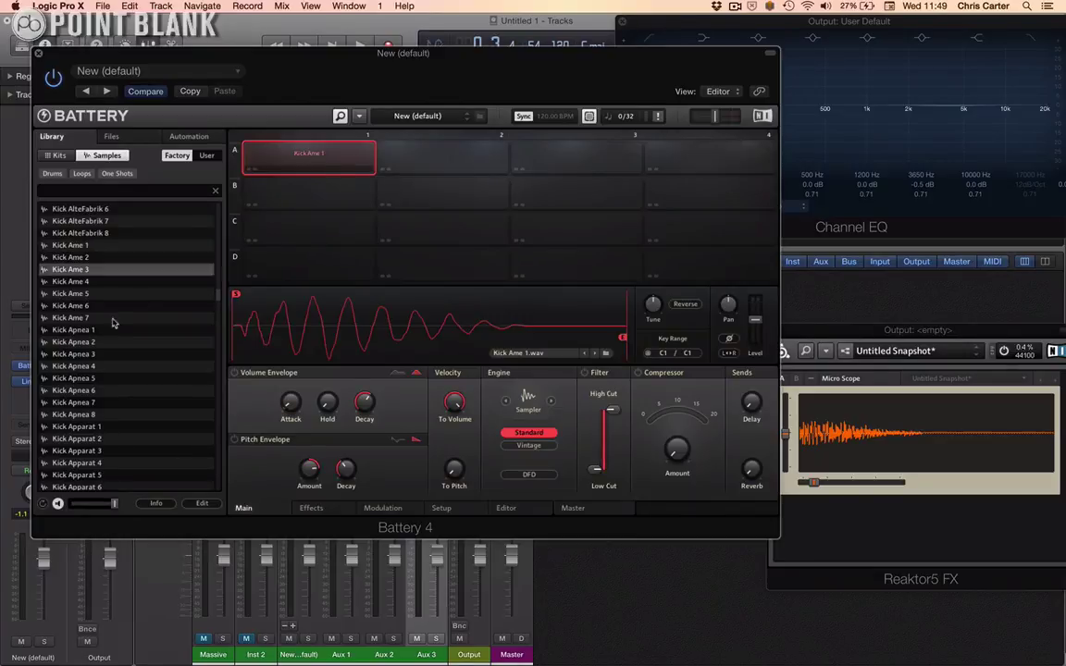
Step: Browse further through the factory samples, auditioning kicks such as Kick SessionX 2 V15, Kick Stadium 1 V12 and Kick Steppa 8
scroll(117, 302, "down", 10)
scroll(117, 301, "down", 4)
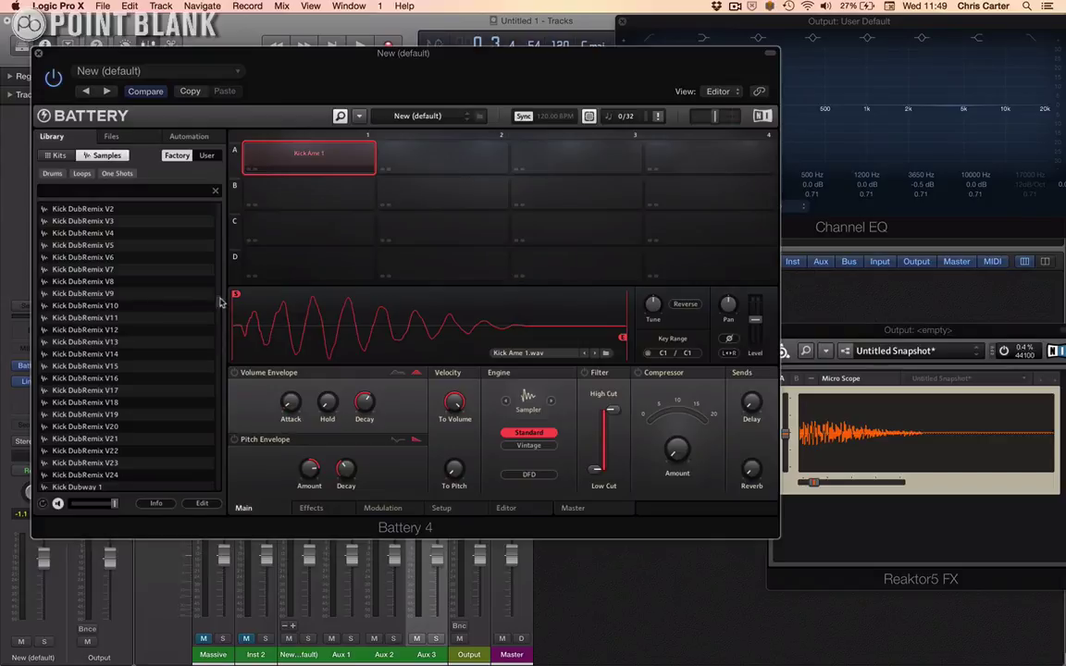
scroll(135, 341, "down", 15)
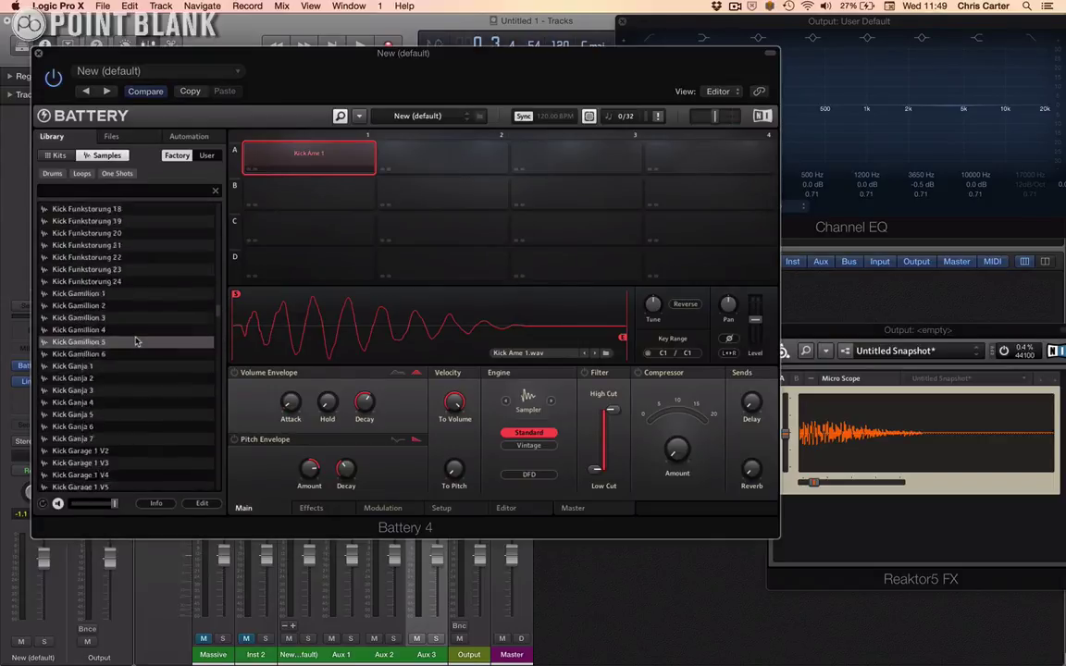
scroll(136, 341, "down", 10)
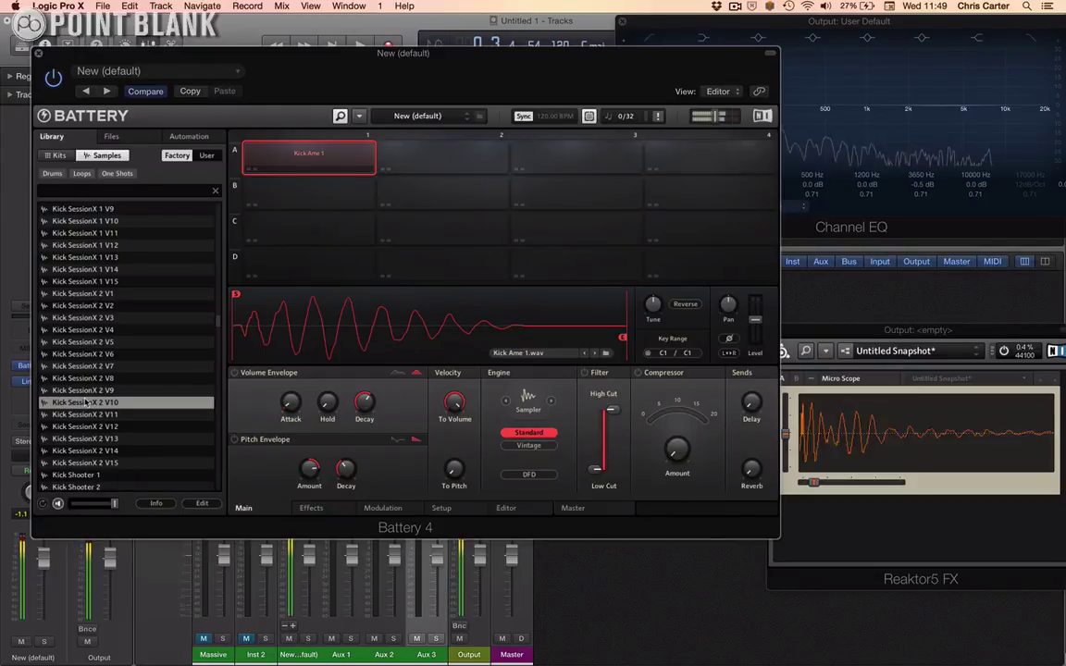
left_click(82, 461)
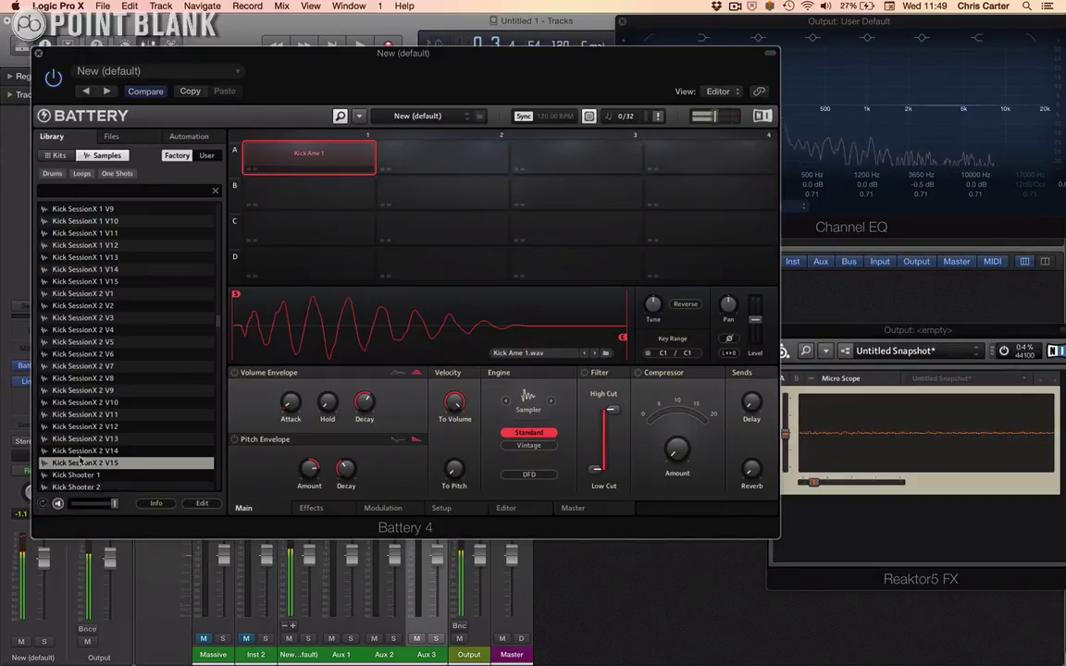
scroll(90, 392, "down", 10)
left_click(89, 391)
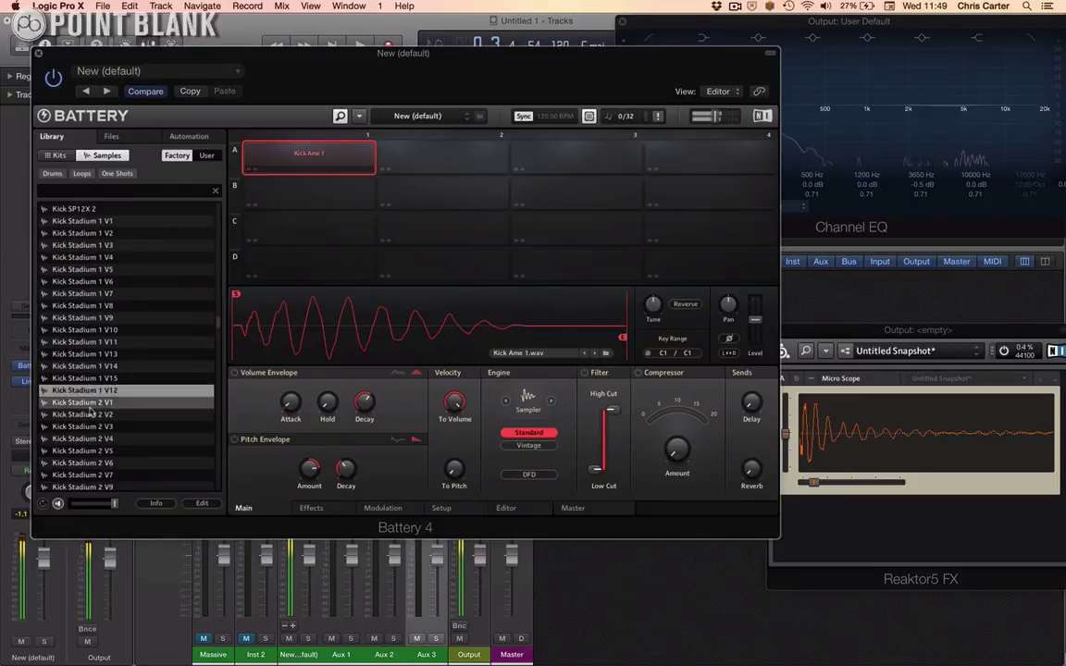
scroll(90, 398, "down", 10)
left_click(90, 415)
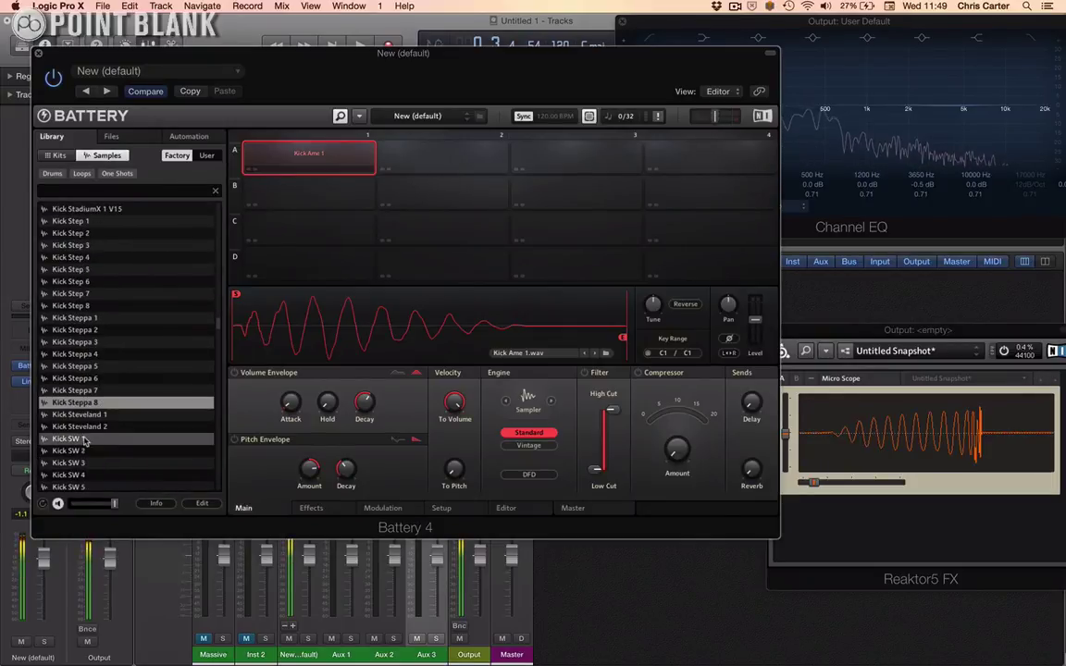
scroll(85, 439, "down", 15)
scroll(84, 463, "down", 20)
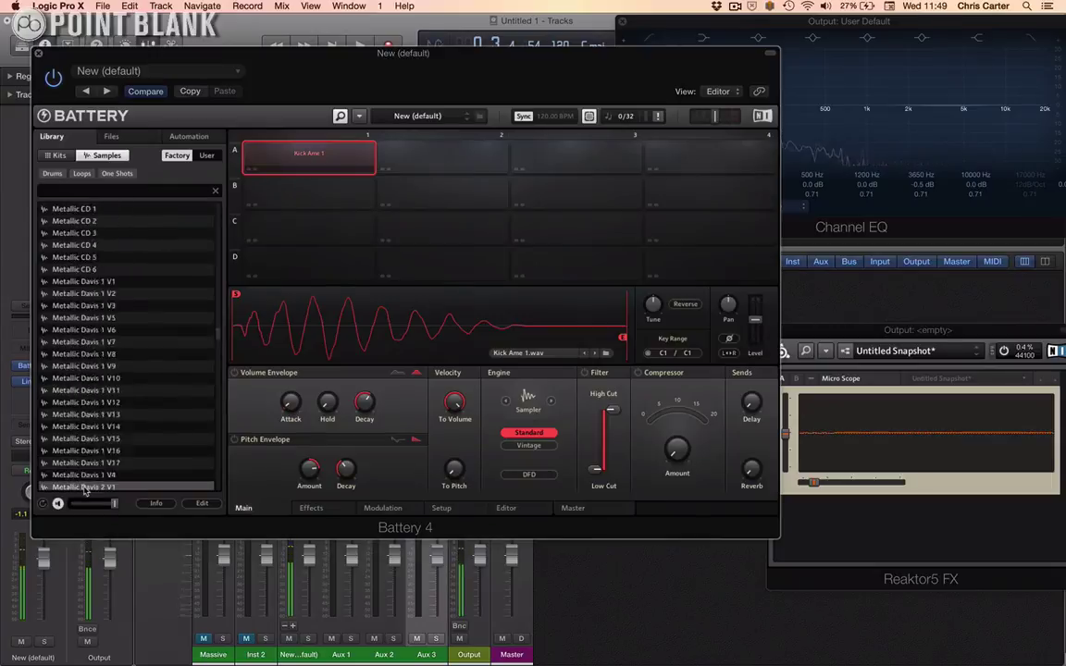
scroll(83, 463, "down", 20)
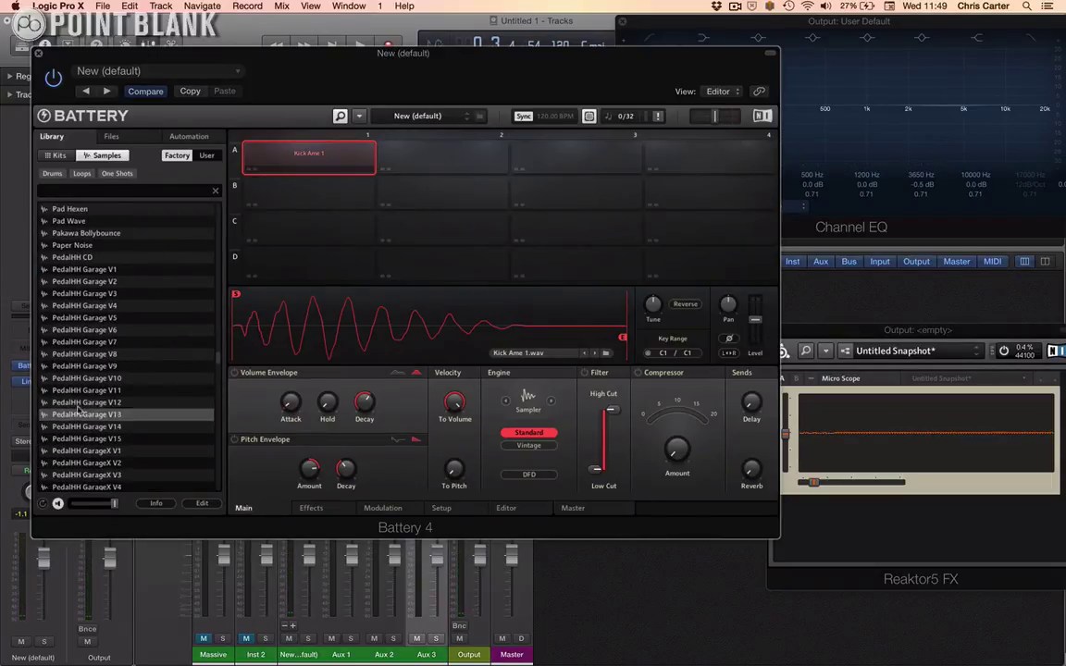
scroll(92, 370, "down", 20)
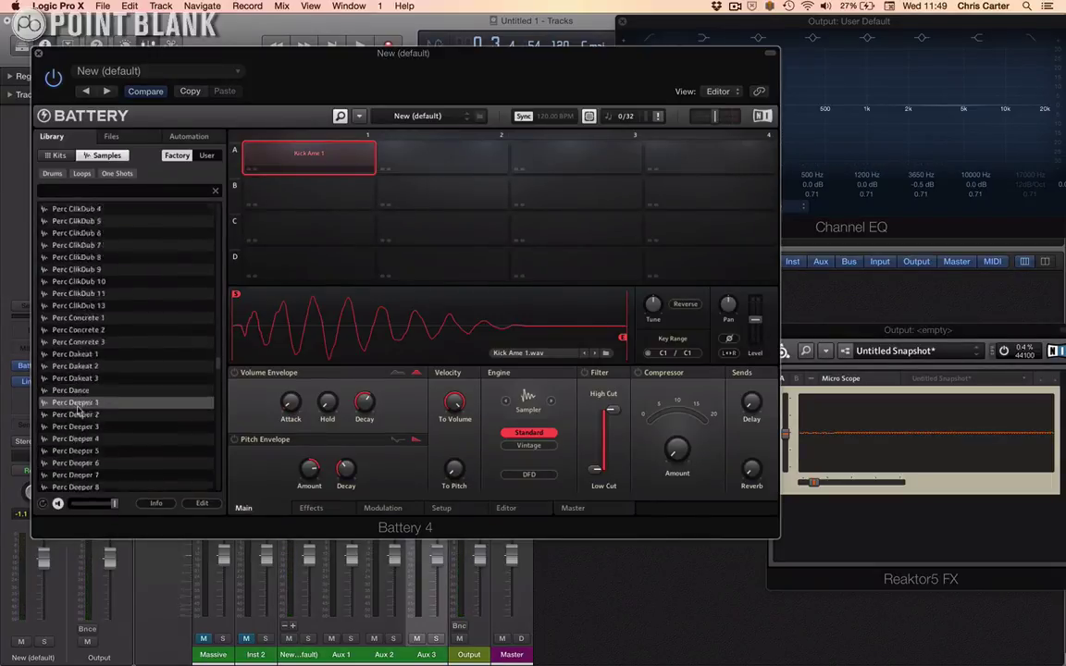
Step: Search the samples for "snar", audition Snare Bro 1 and load it into cell A2
left_click(68, 191)
type("snarte")
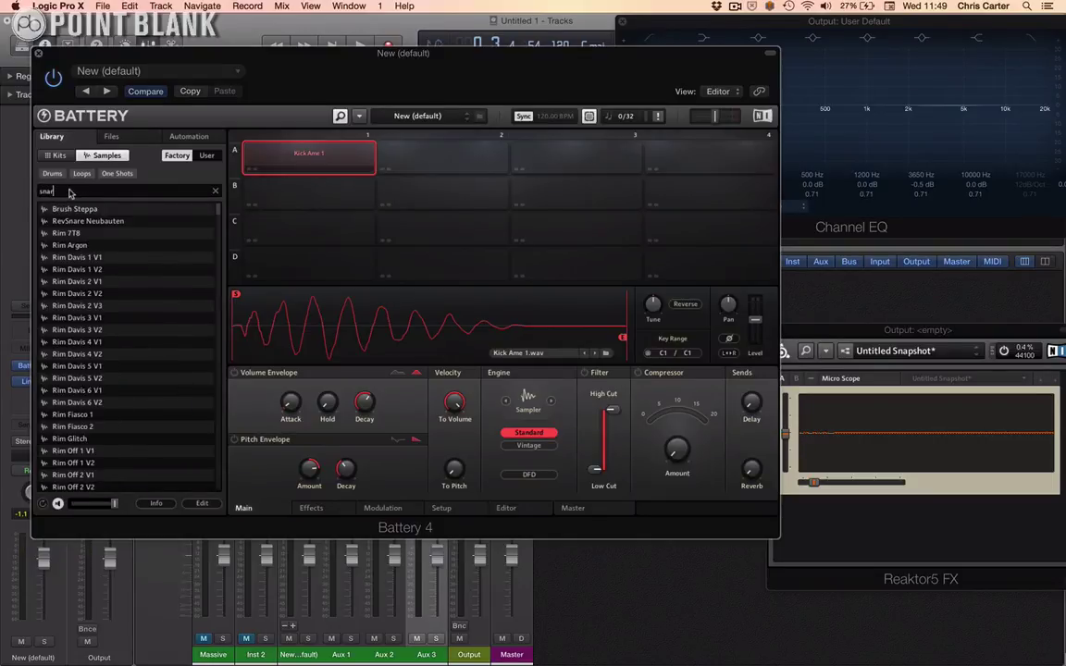
scroll(83, 393, "down", 10)
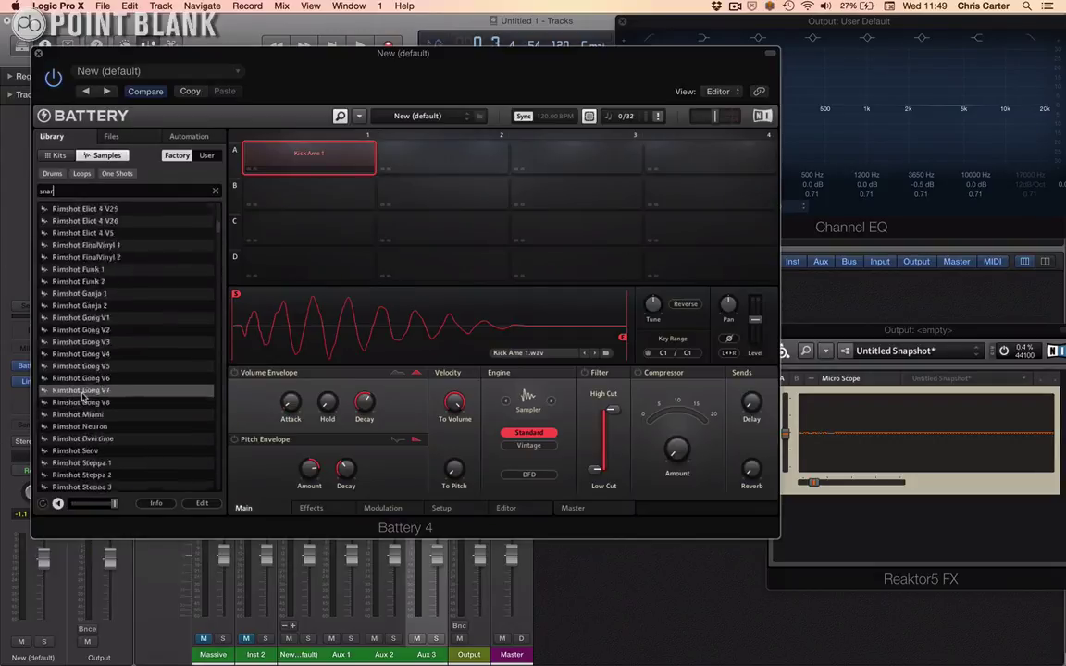
scroll(83, 394, "down", 10)
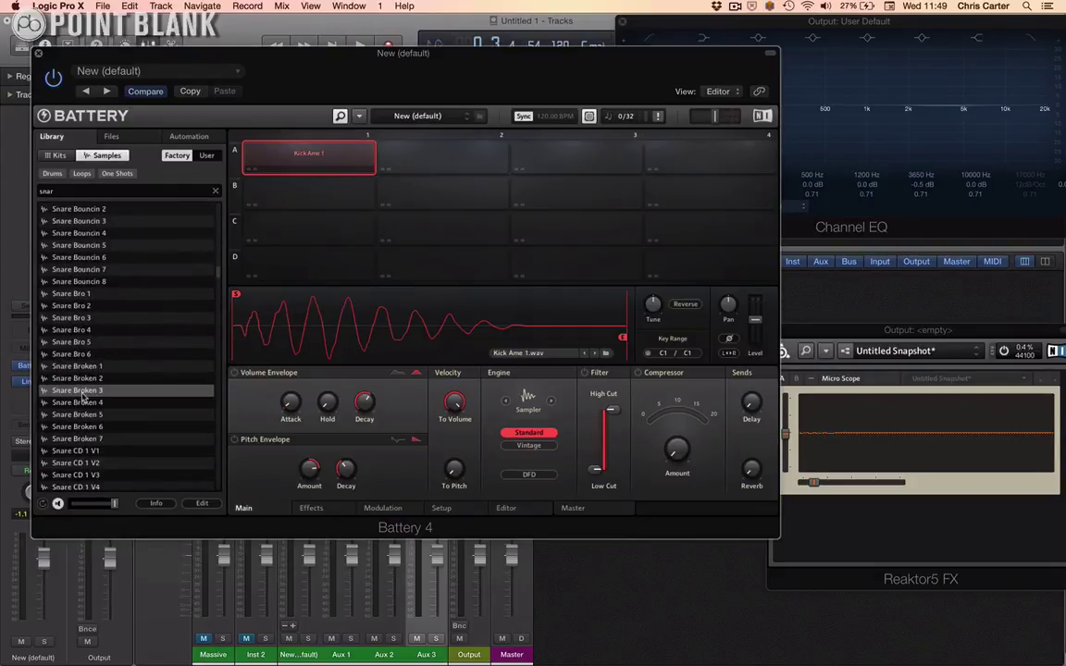
left_click(65, 294)
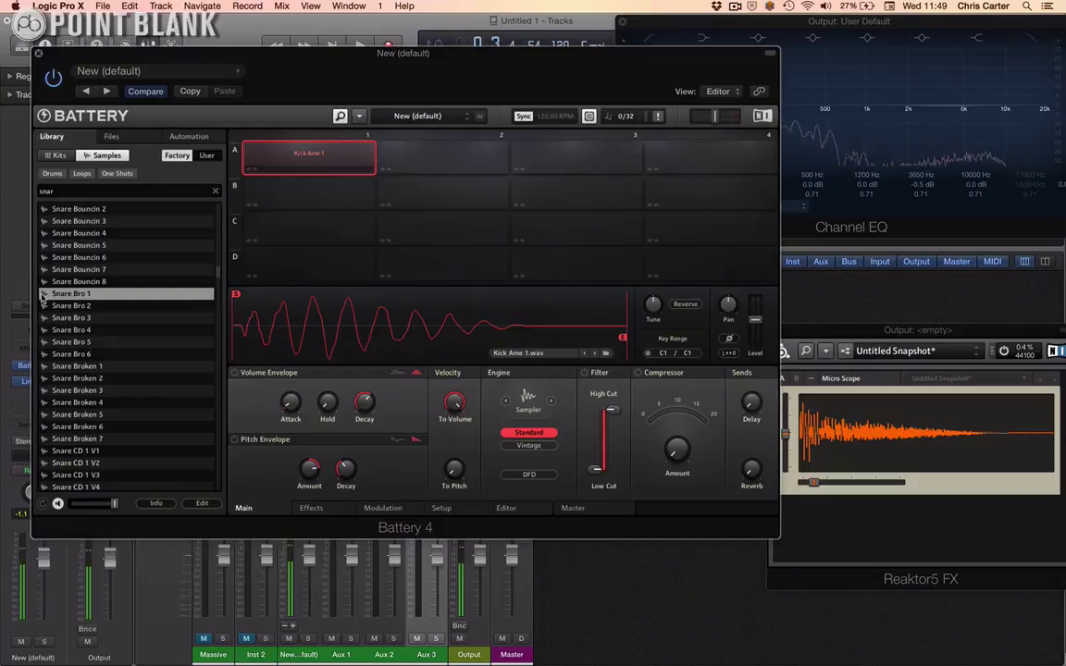
left_click_drag(44, 294, 430, 176)
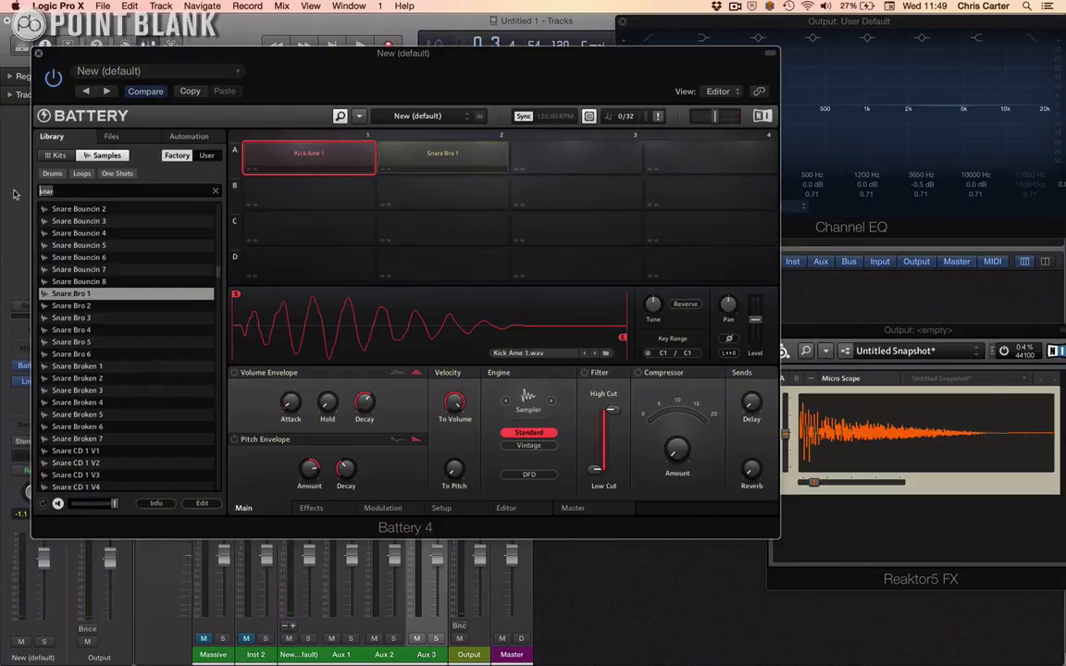
Step: Search the samples for "hihat", audition ClosedHH 606 2 and load it into cell A3
type("hi hat")
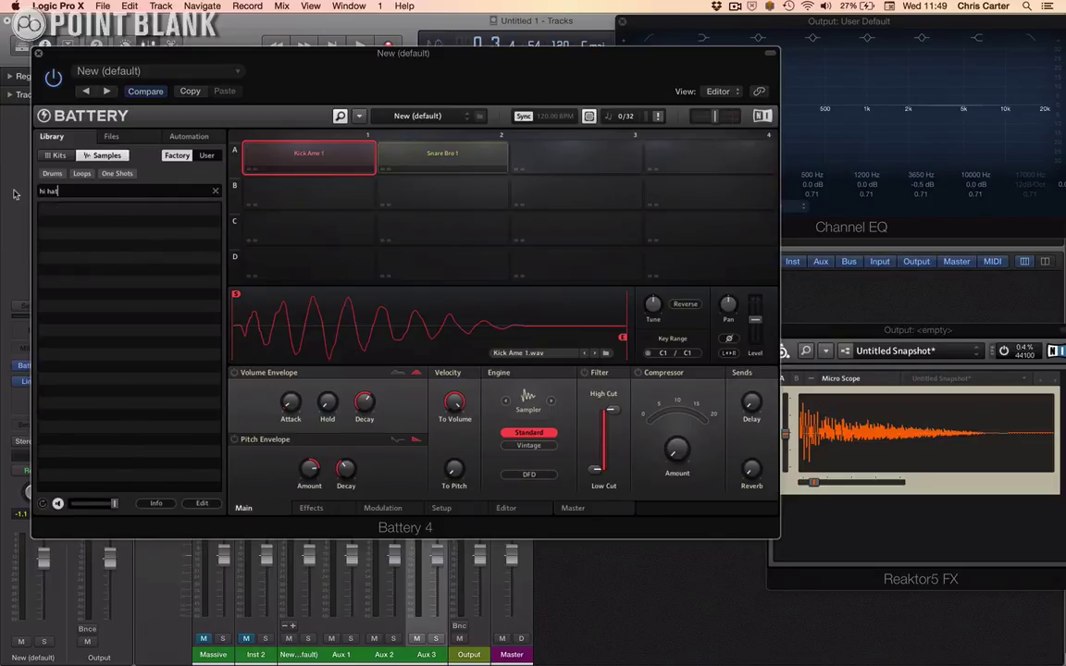
type("hat")
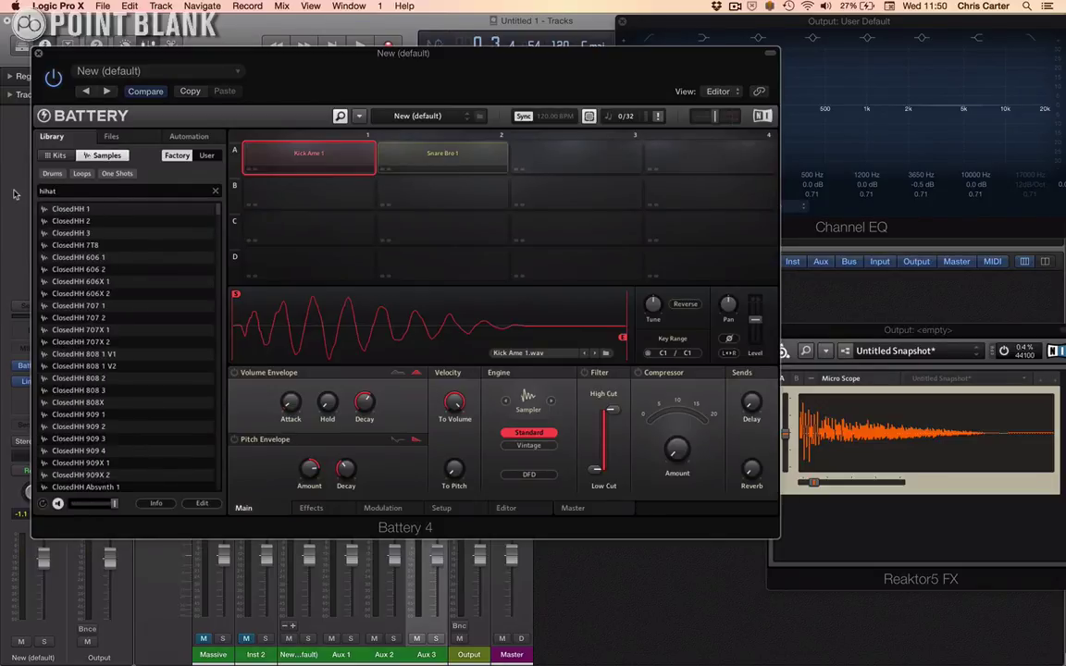
left_click(43, 270)
left_click_drag(42, 270, 575, 159)
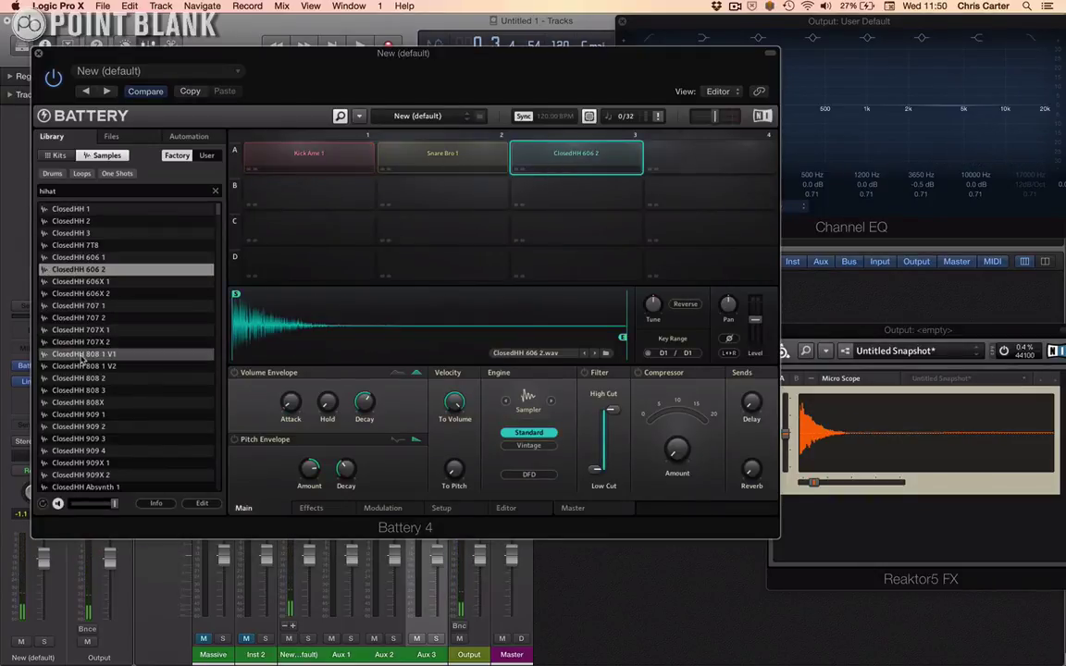
scroll(81, 359, "down", 10)
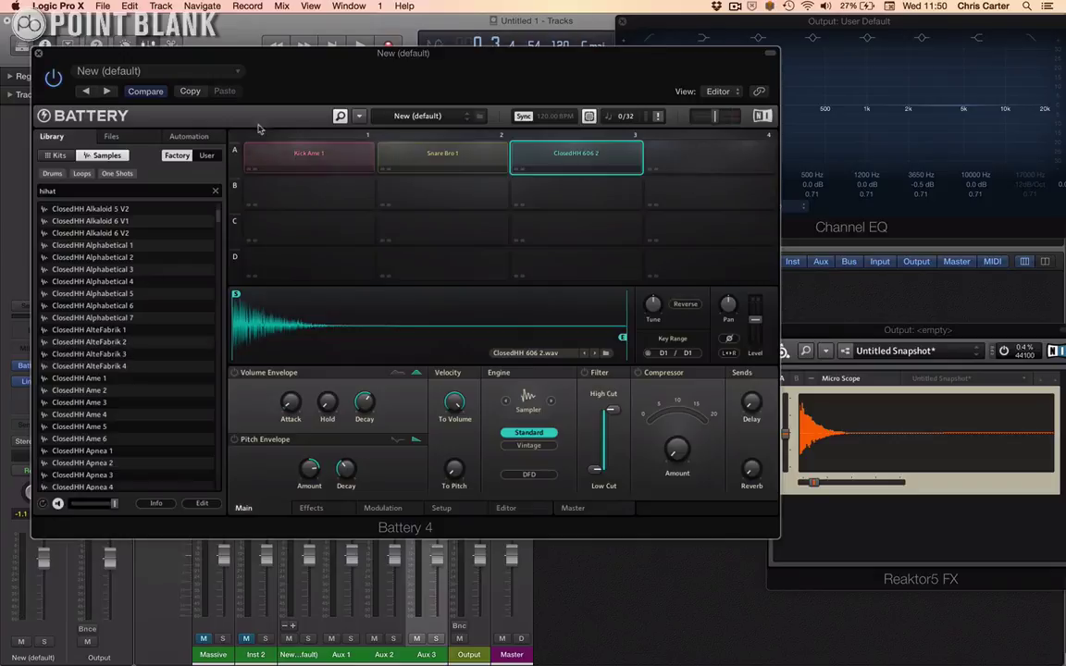
Step: Play the kick and snare cells in alternation to hear them together
left_click(298, 160)
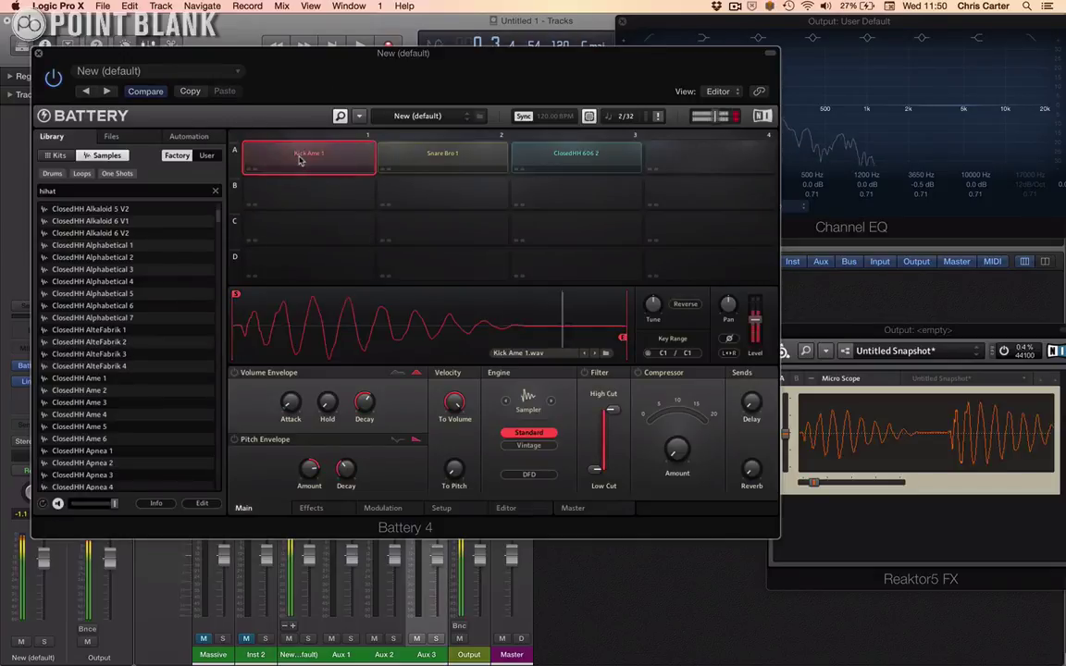
left_click(435, 164)
left_click(341, 168)
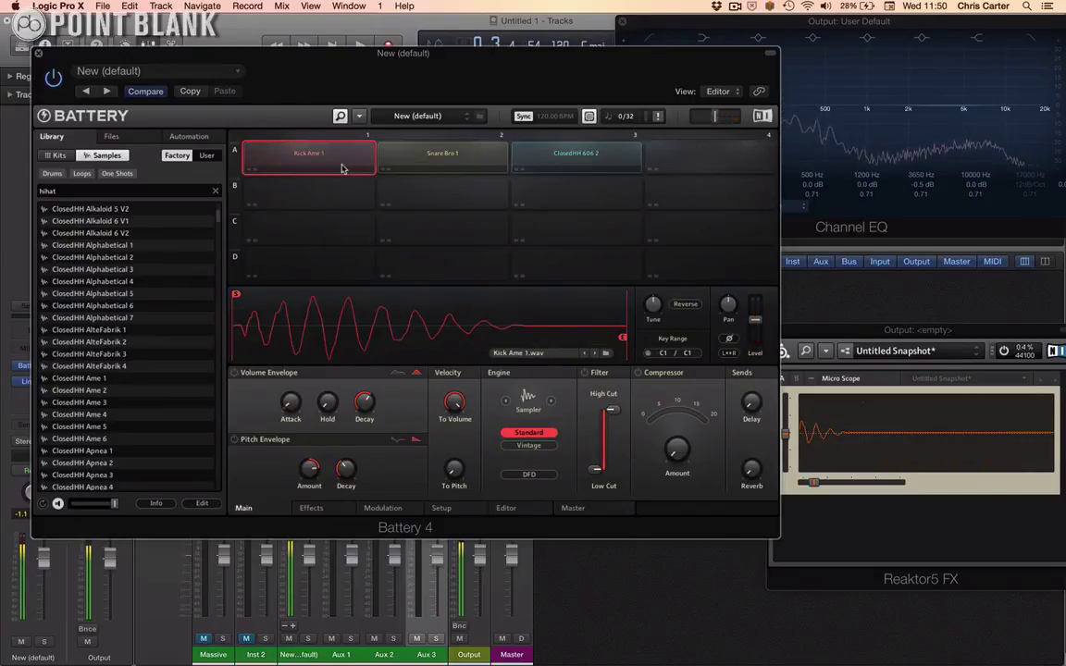
Step: Search the samples for "kick" and try Kick DubRemix V1 and Kick Eliot 3 V20 in cell A1
double_click(42, 192)
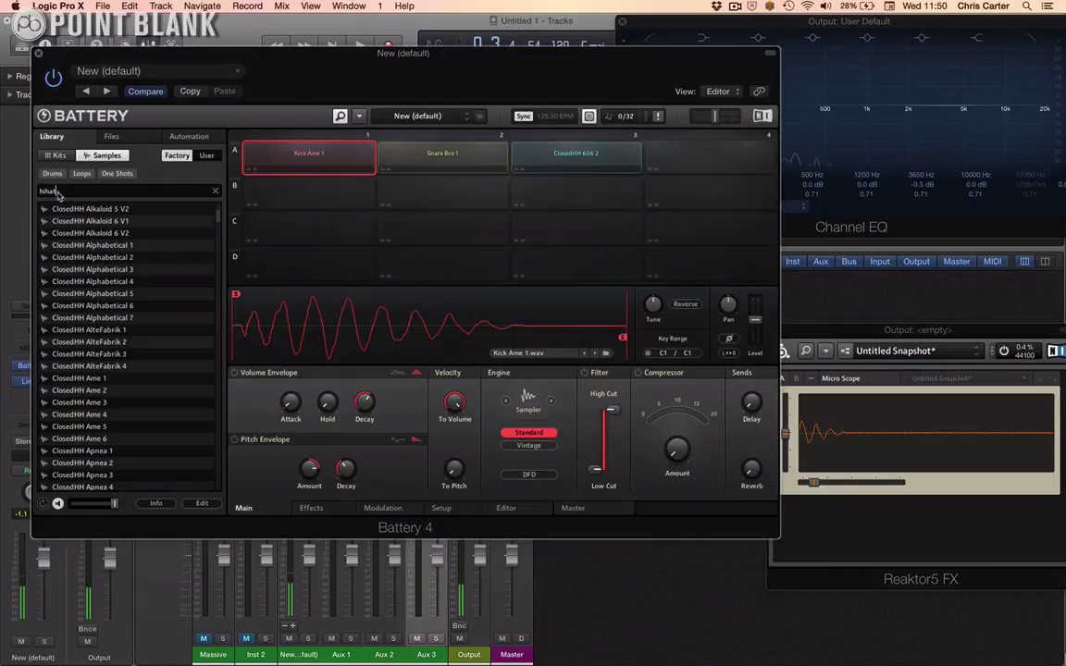
type("kick")
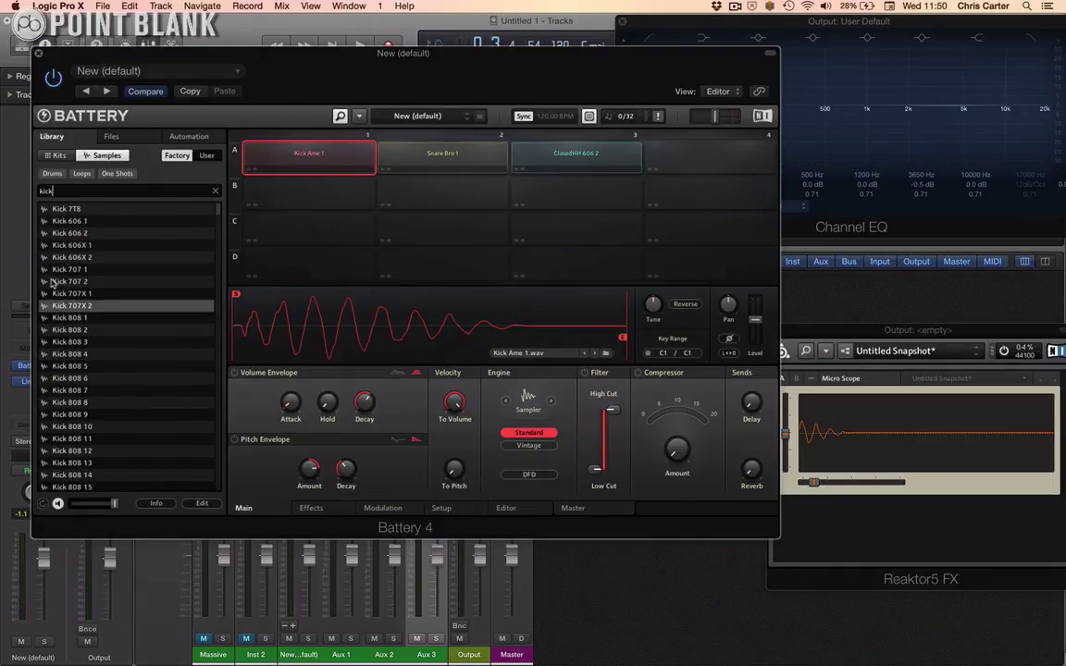
scroll(50, 305, "down", 10)
scroll(46, 301, "down", 10)
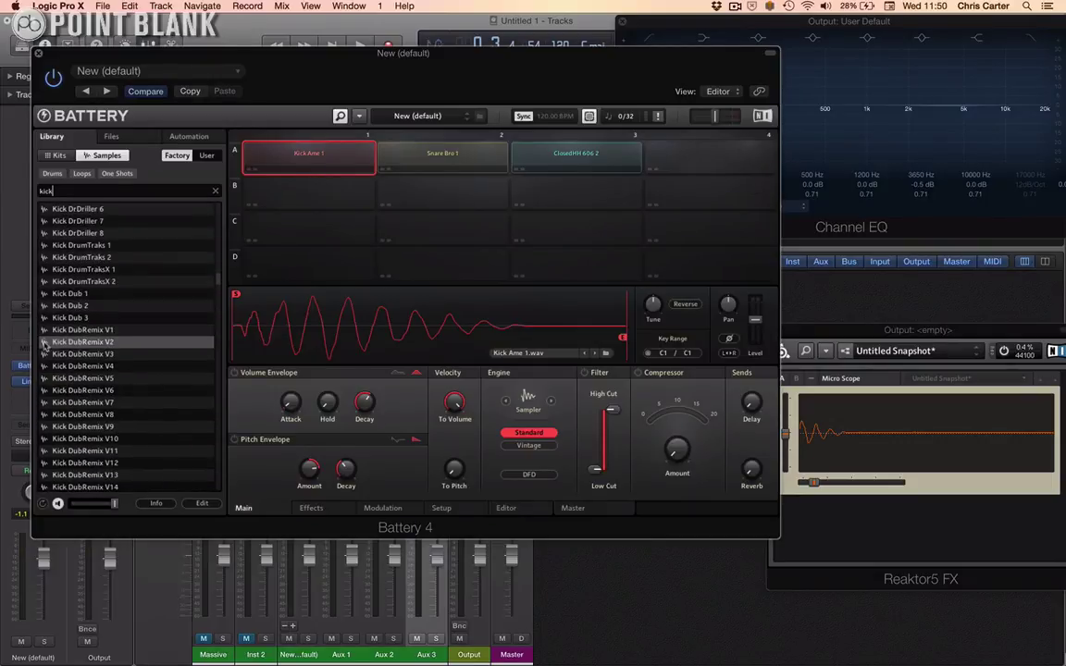
double_click(46, 329)
scroll(44, 336, "down", 5)
scroll(44, 333, "down", 5)
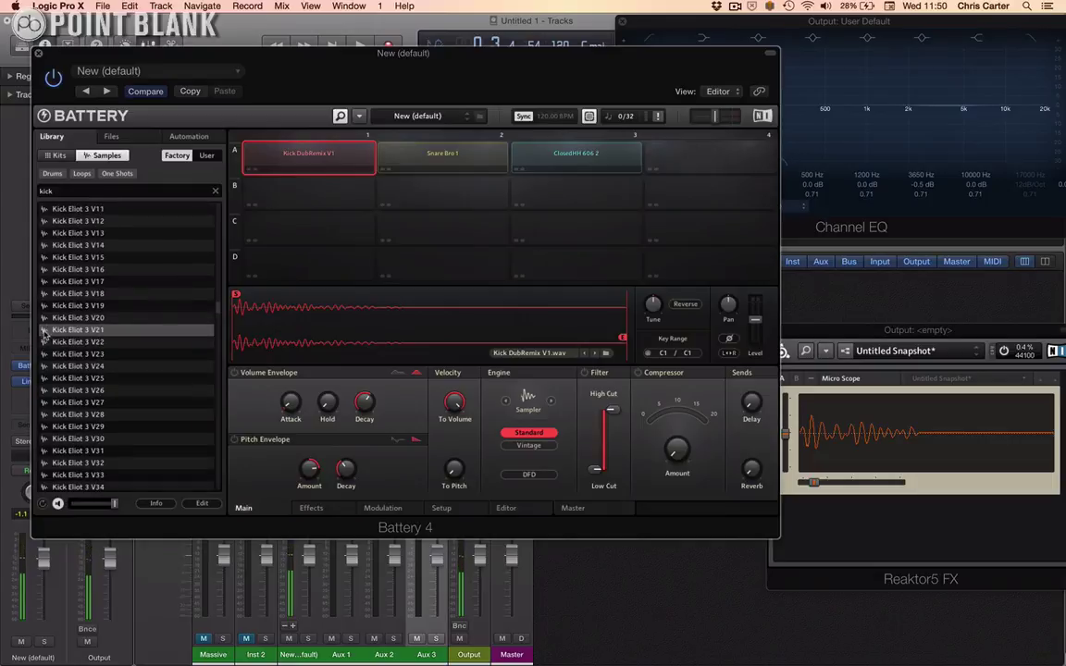
double_click(45, 288)
scroll(51, 241, "down", 4)
scroll(53, 233, "down", 10)
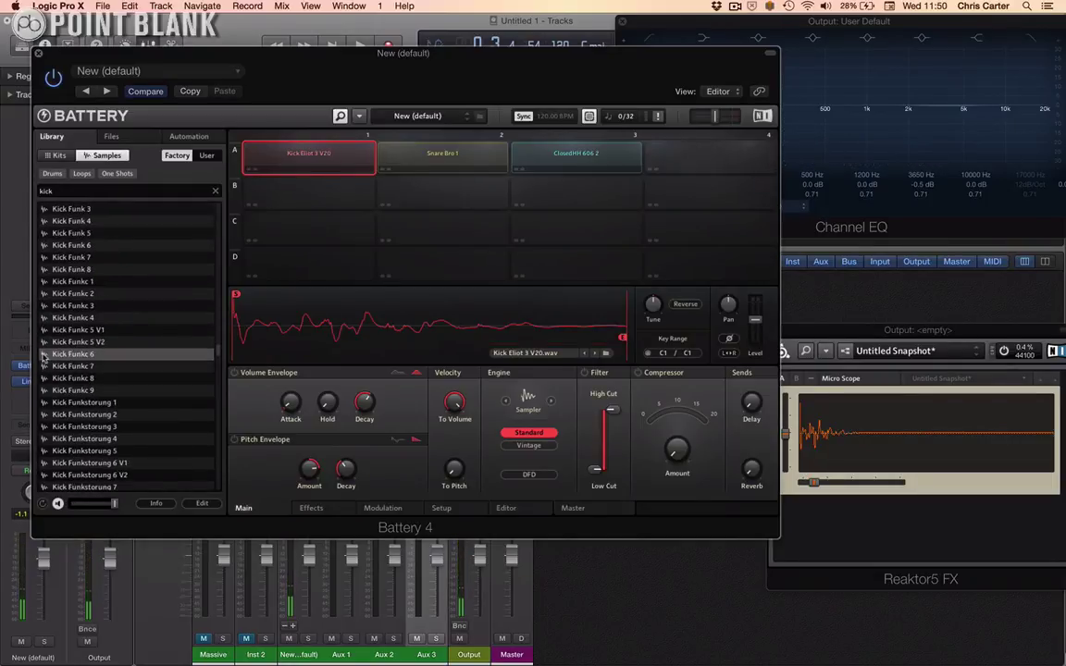
Step: Load Kick Funkc 6 into cell A1 and play the cell
double_click(44, 355)
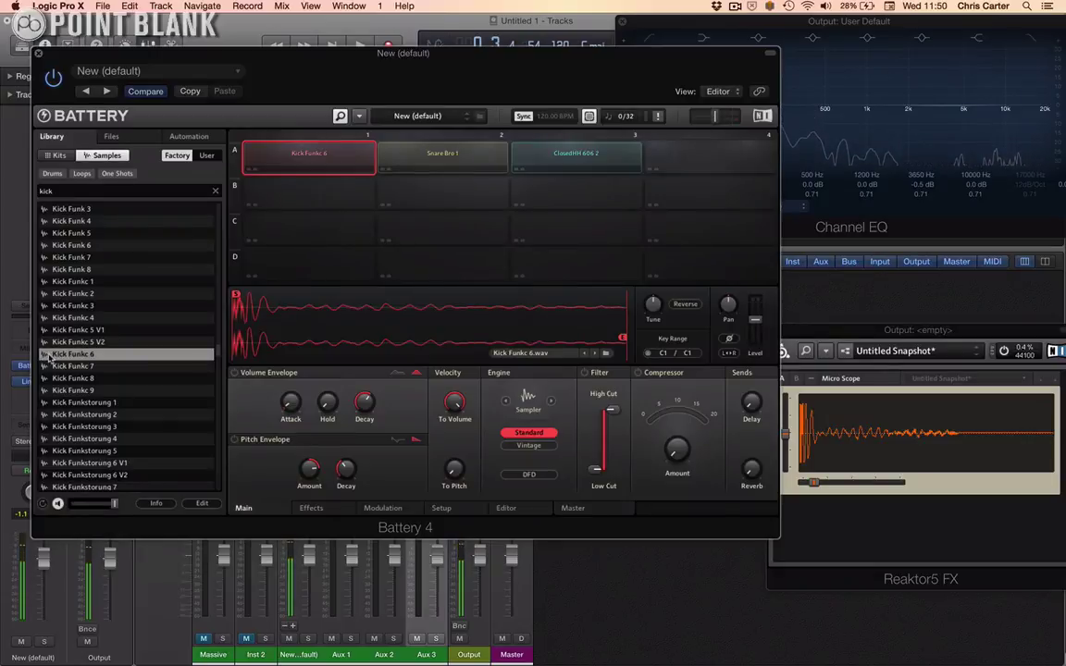
left_click_drag(49, 359, 296, 161)
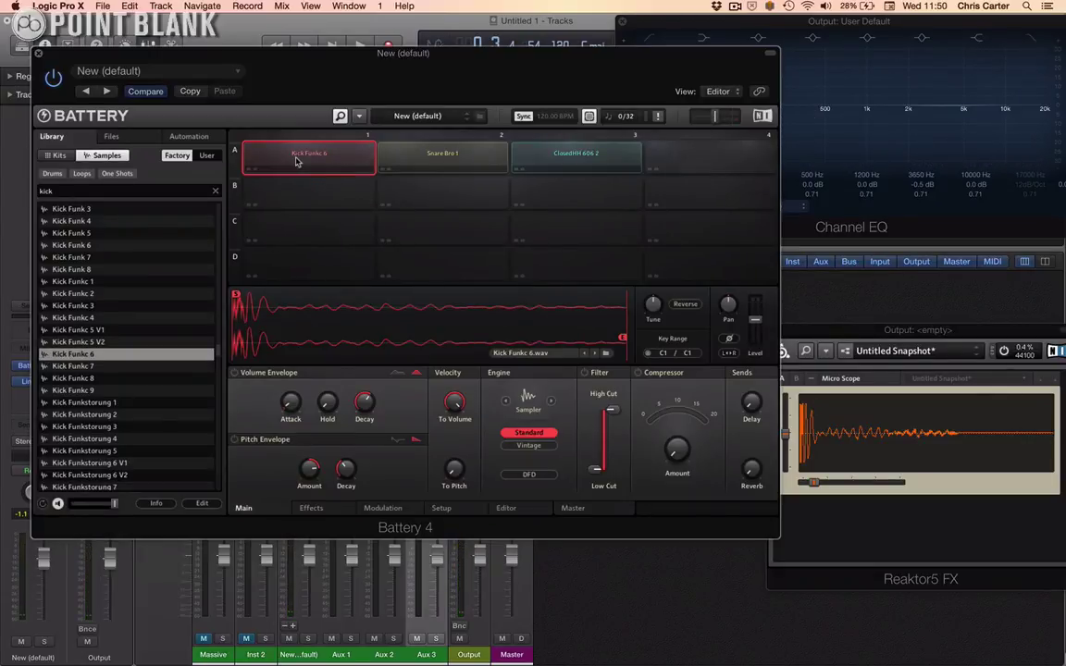
left_click(298, 155)
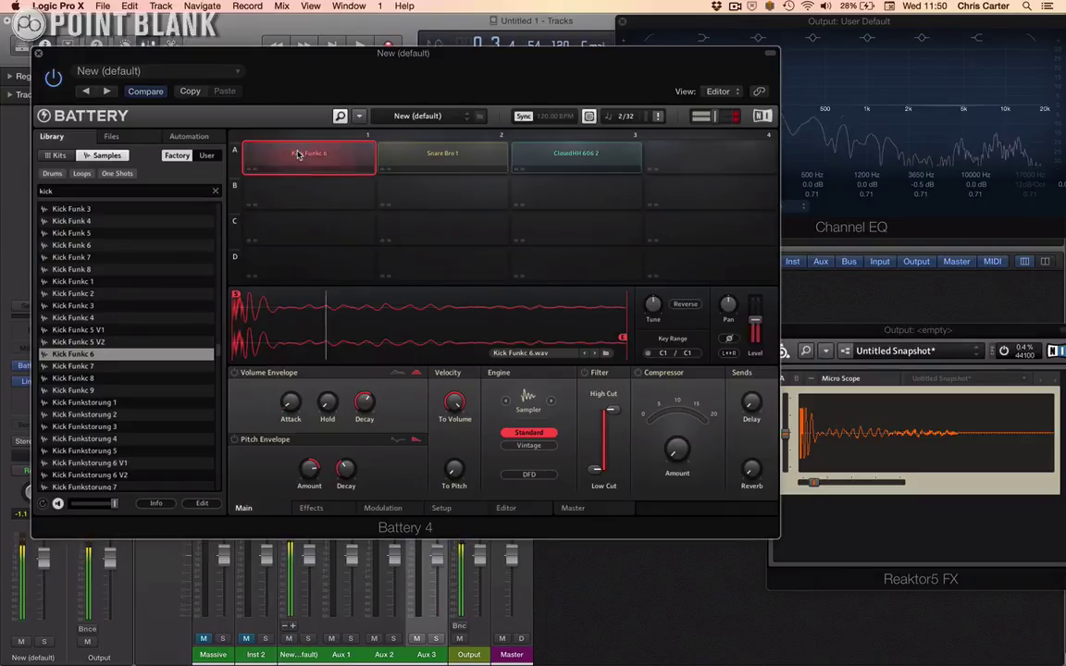
left_click(297, 154)
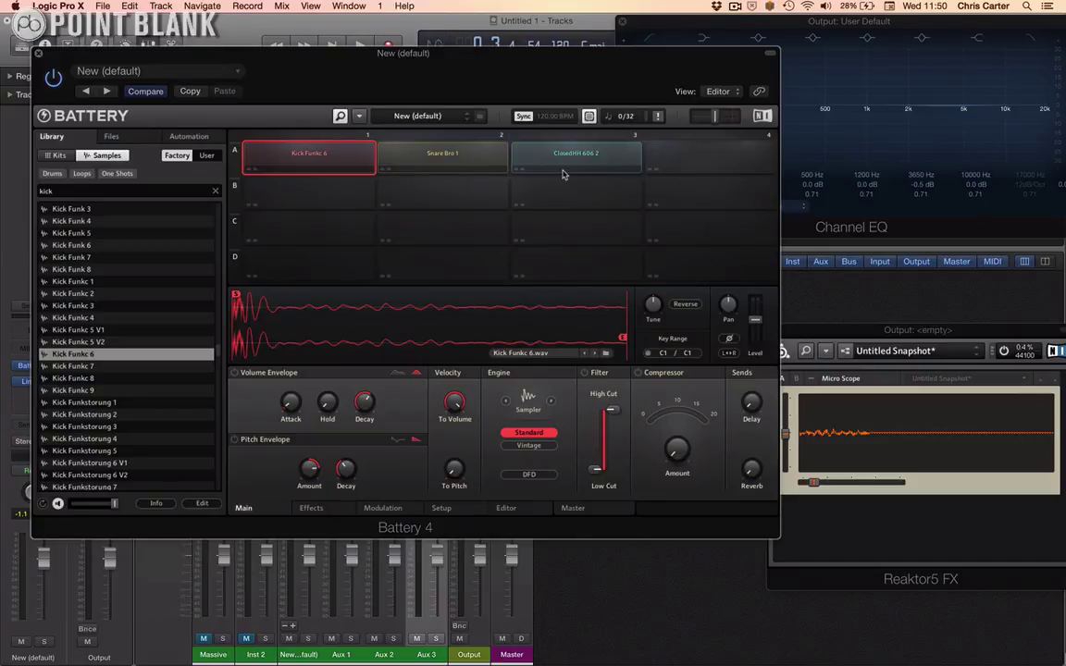
Step: Review the mixer channels and the direct output options for the kick cell, and play the kick
key("v")
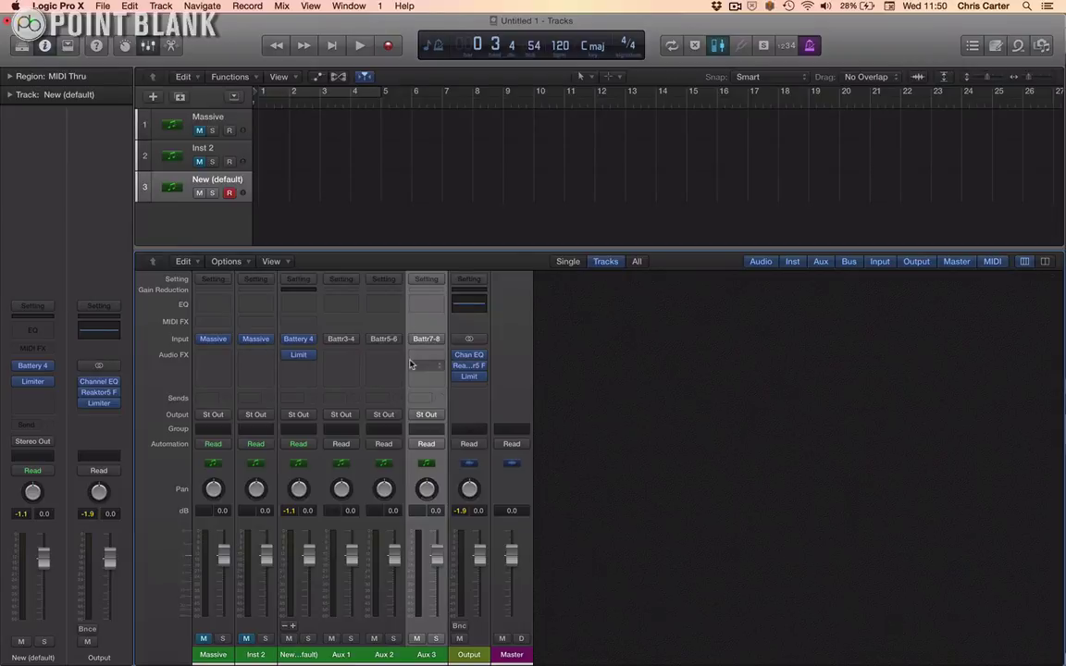
key("v")
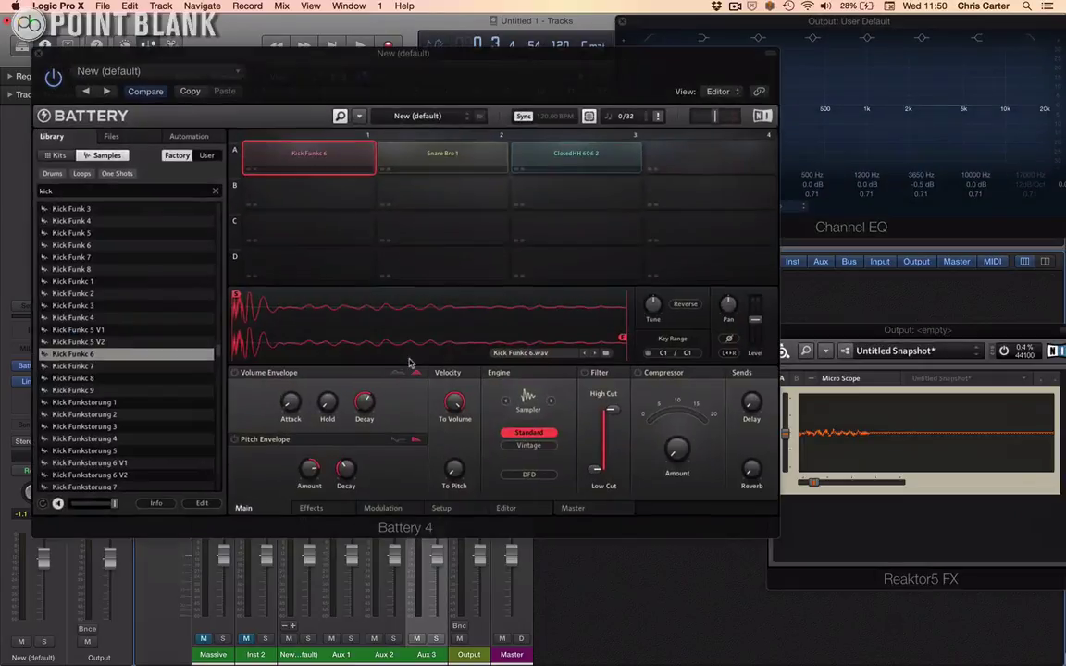
right_click(311, 158)
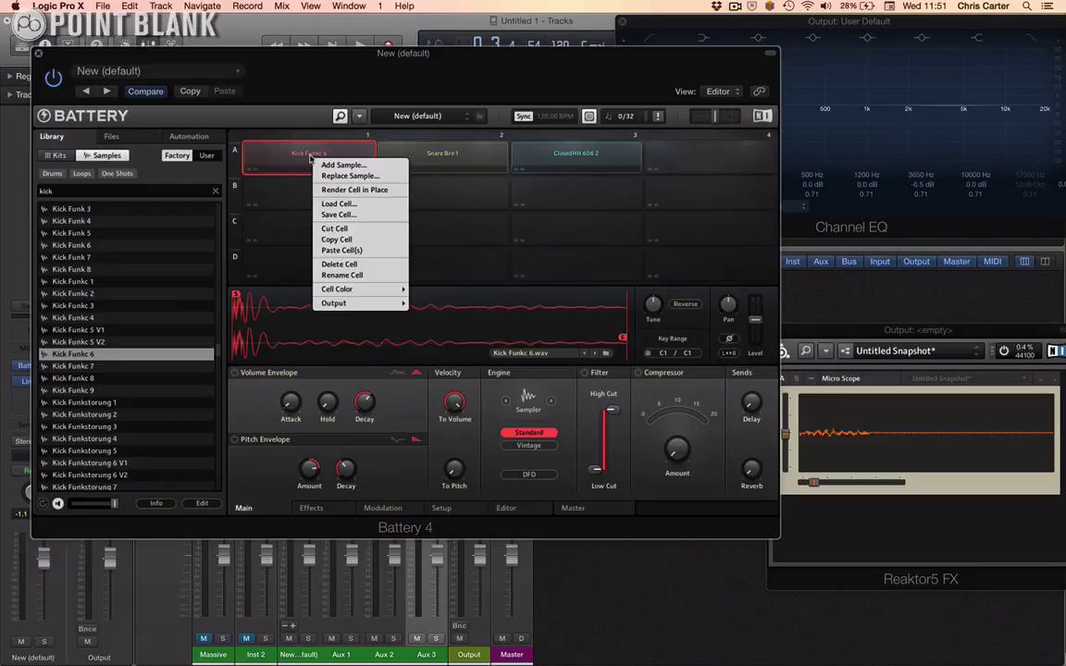
mouse_move(337, 306)
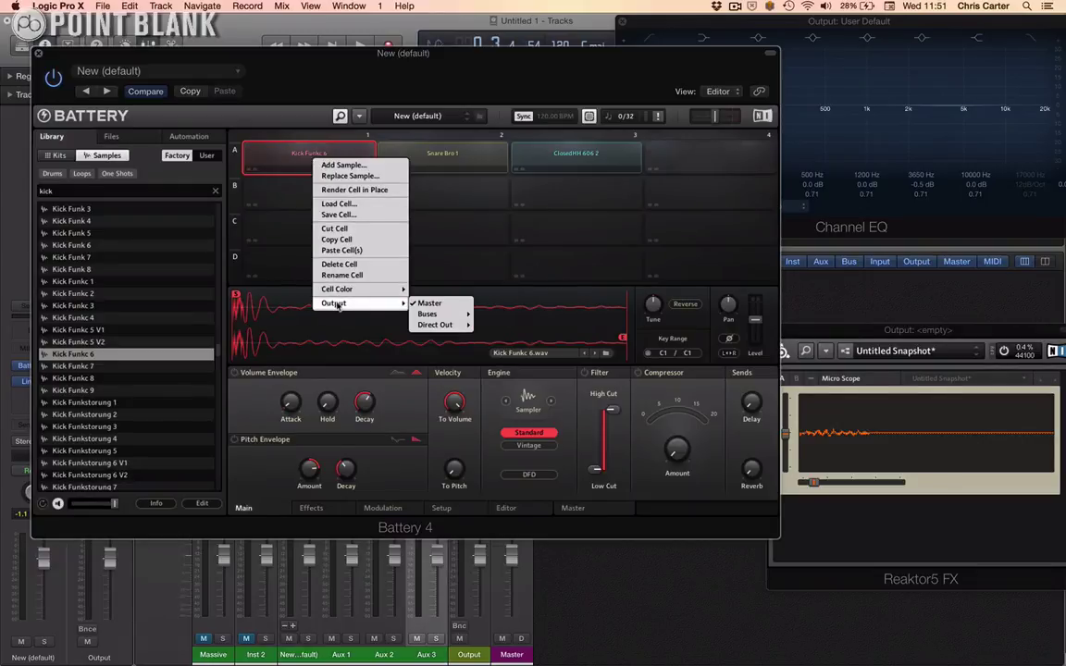
mouse_move(448, 327)
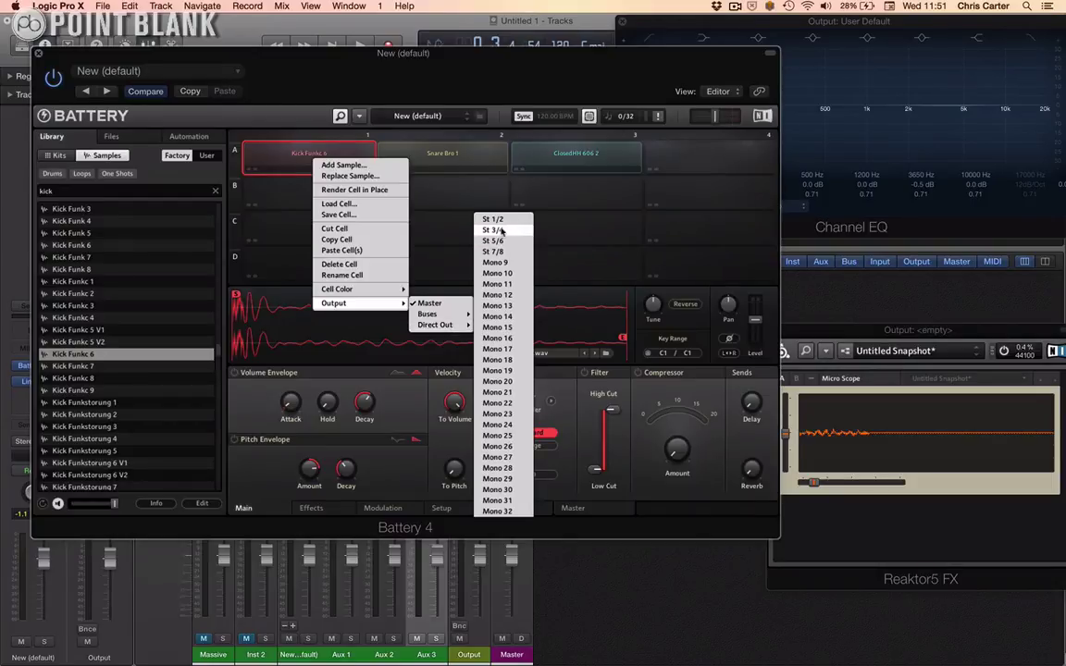
left_click(271, 154)
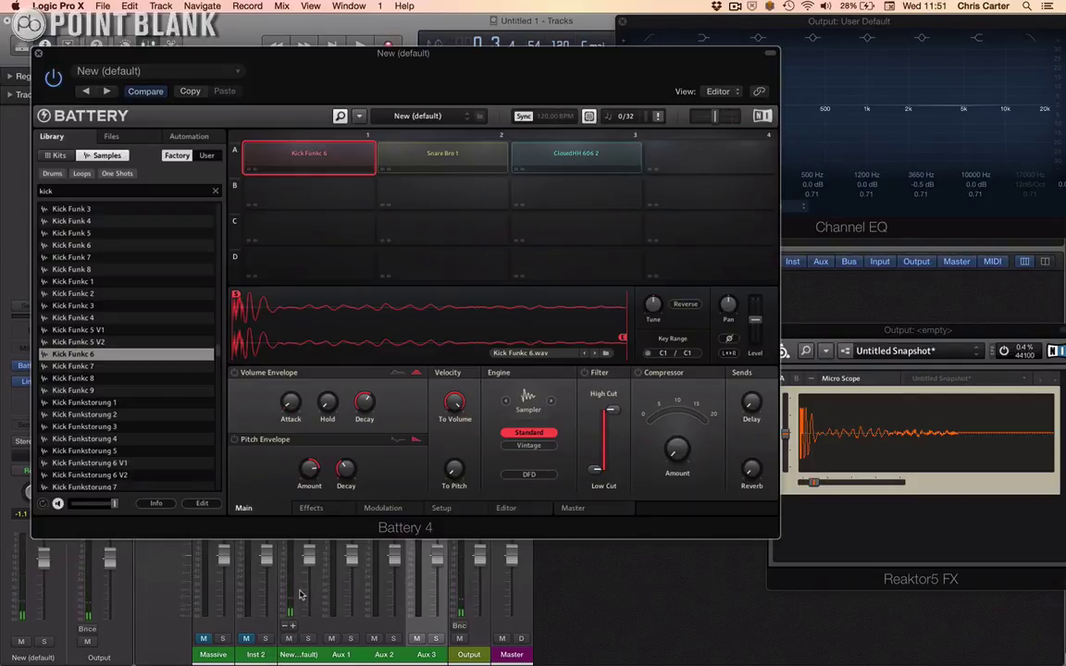
Step: Route the Snare Bro 1 cell to the direct output St 3/4
left_click(430, 160)
right_click(431, 160)
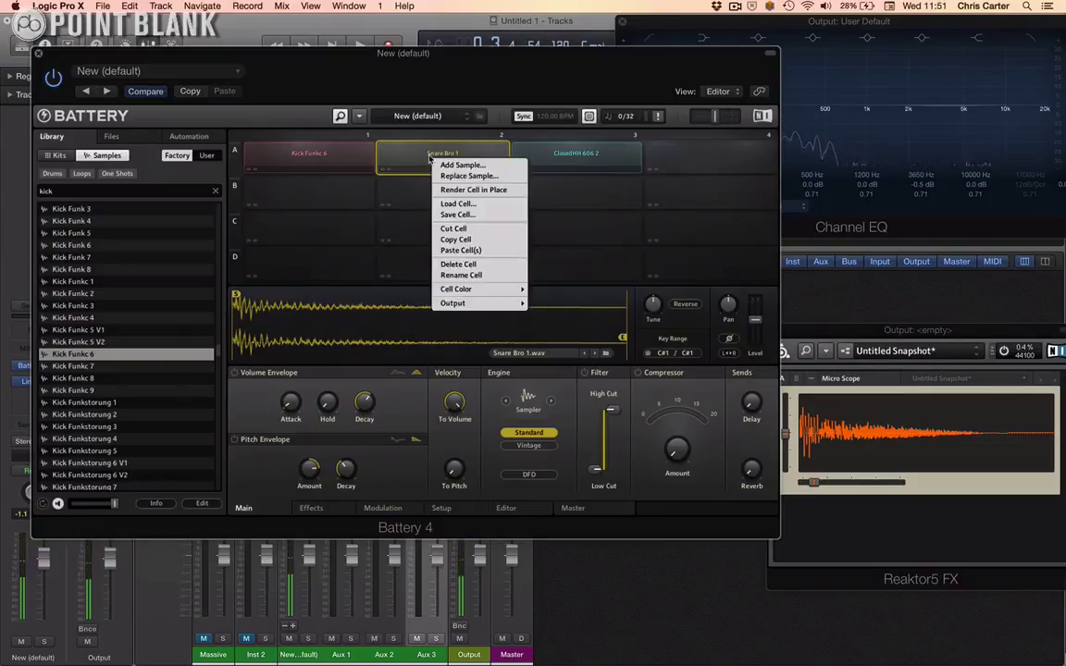
mouse_move(451, 304)
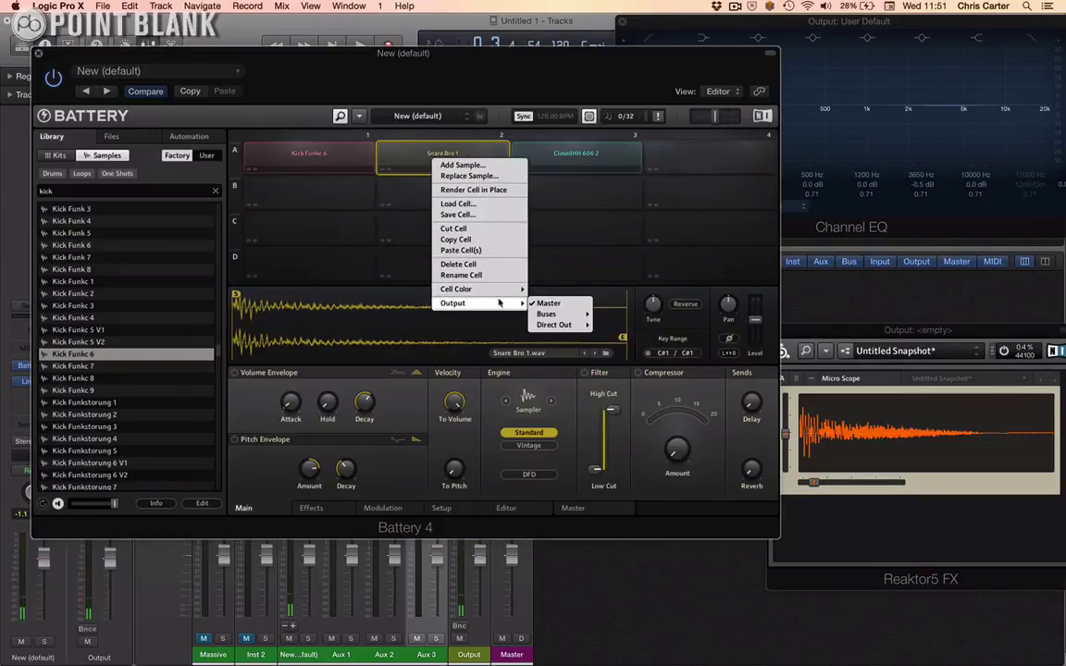
mouse_move(560, 324)
left_click(633, 231)
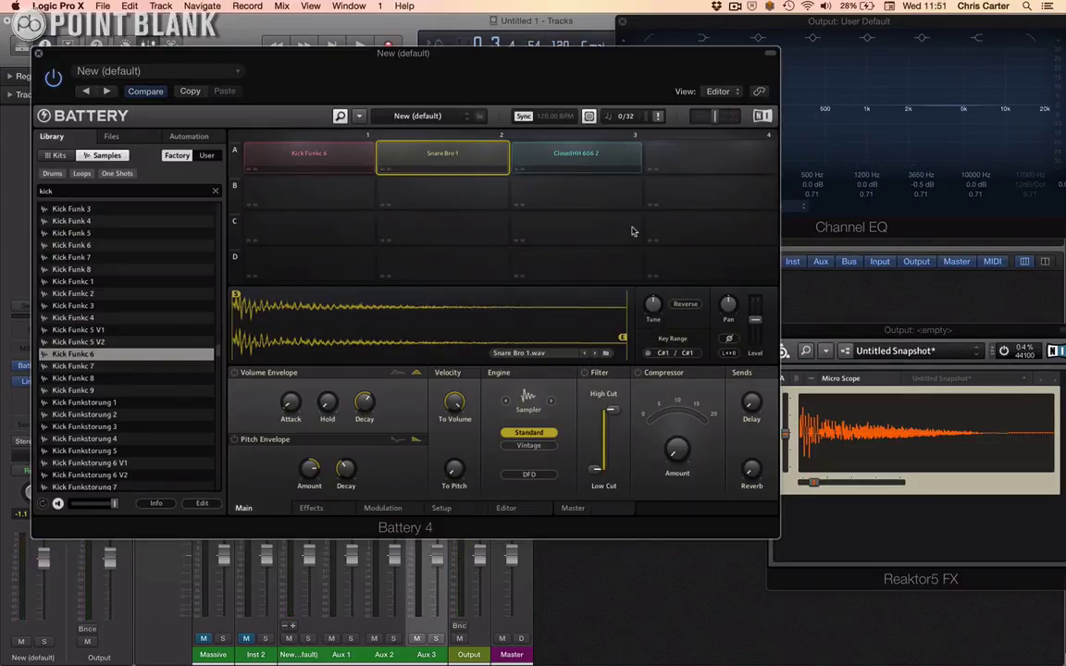
Step: Collapse the Battery window's header and move the window up to uncover the mixer meters, playing the snare and clearing the Aux 1 peak level
left_click(770, 53)
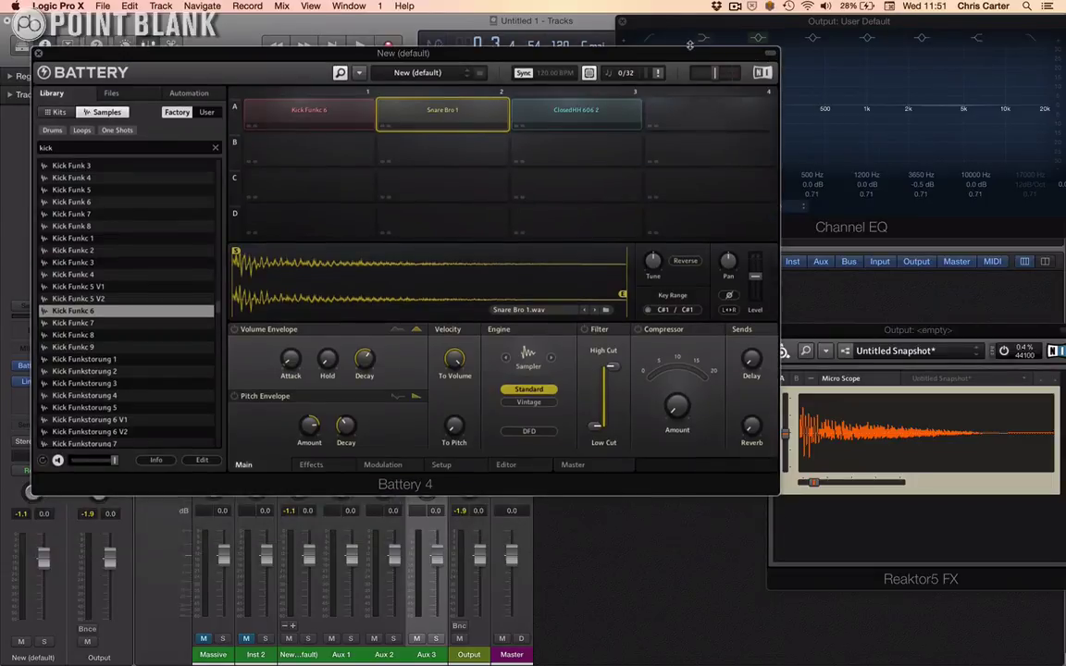
left_click_drag(683, 51, 785, 4)
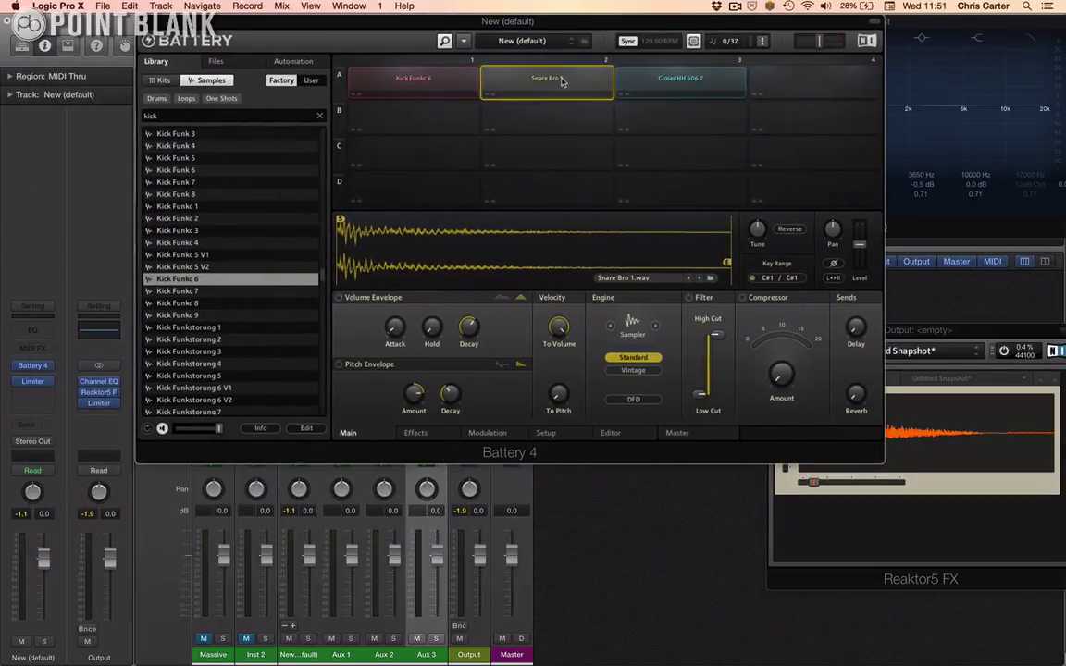
left_click(511, 76)
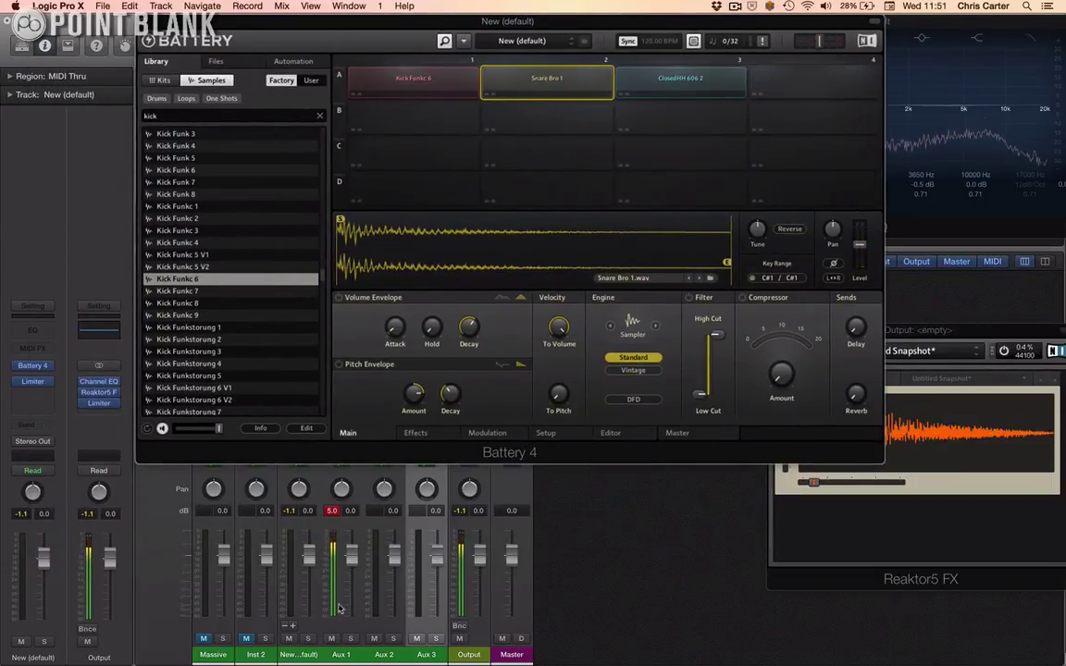
left_click(330, 512)
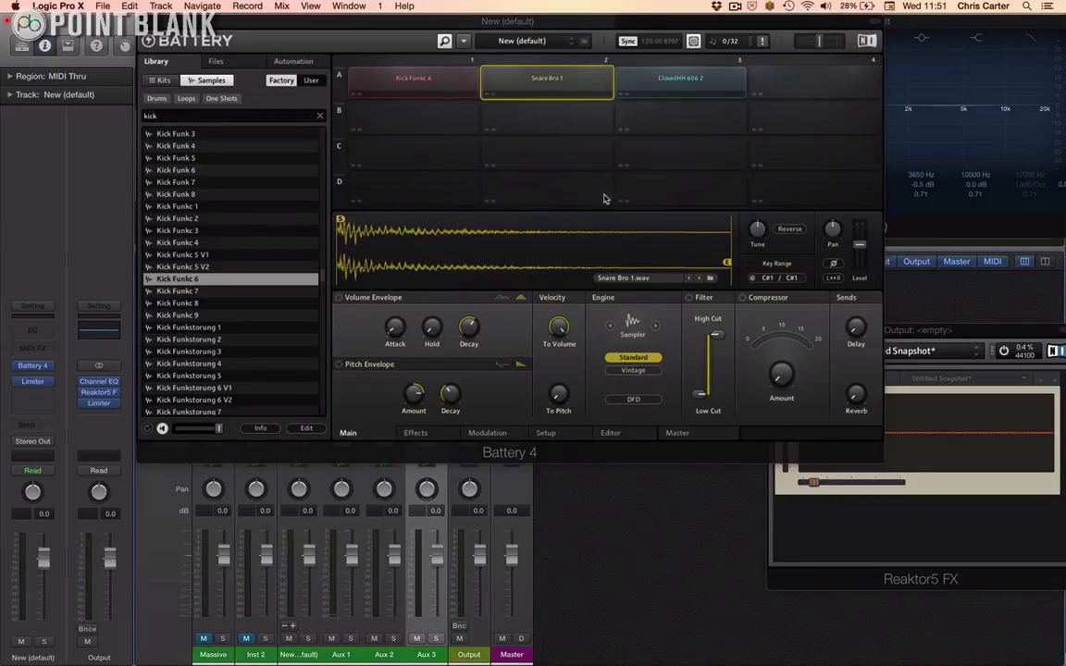
Step: Route the ClosedHH 606 2 cell to the direct output St 5/6 and play it
left_click(661, 92)
right_click(673, 84)
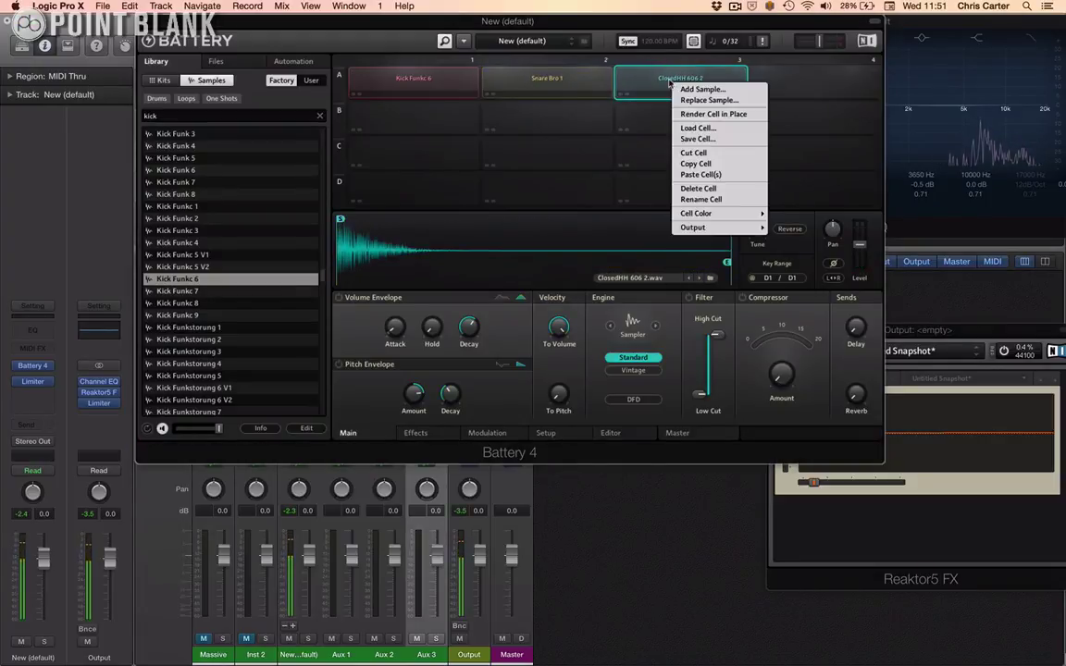
mouse_move(707, 228)
mouse_move(814, 250)
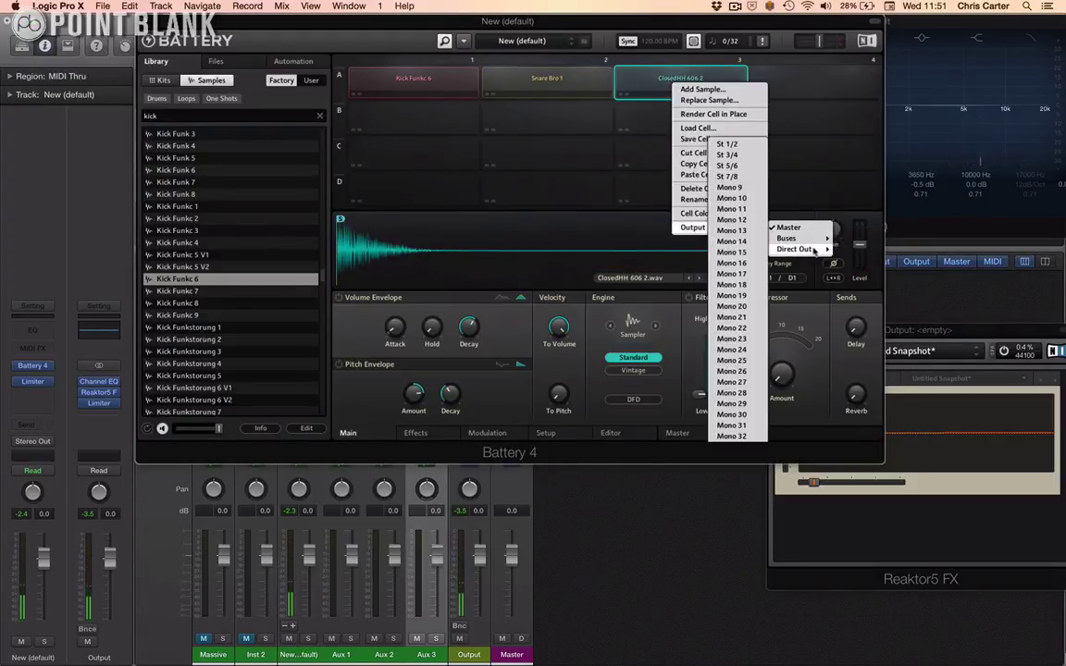
left_click(727, 175)
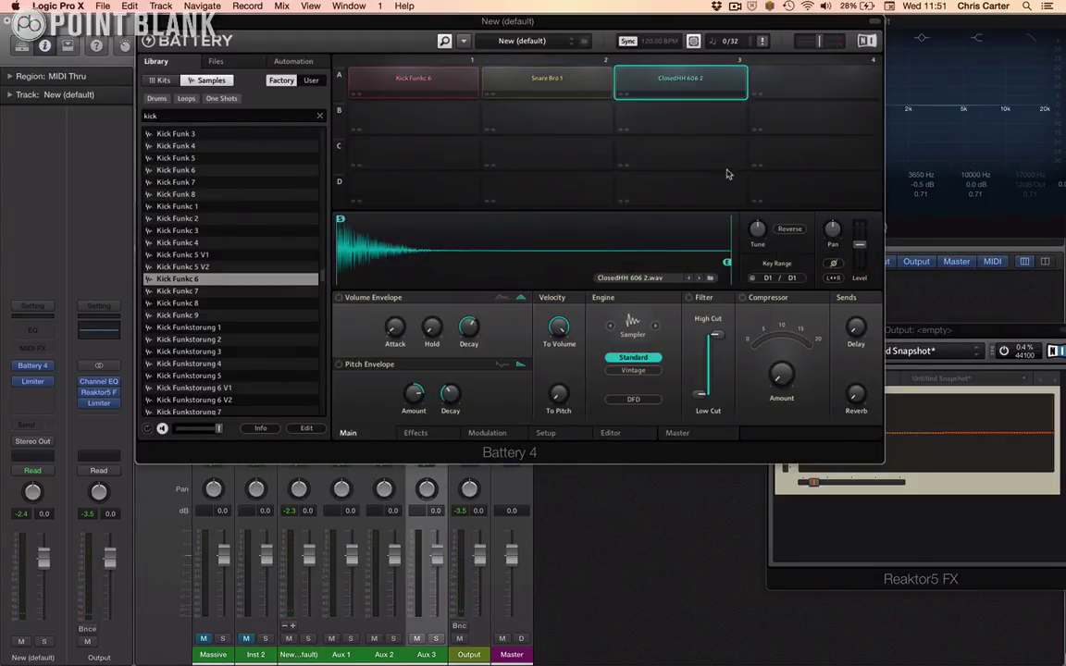
left_click(687, 85)
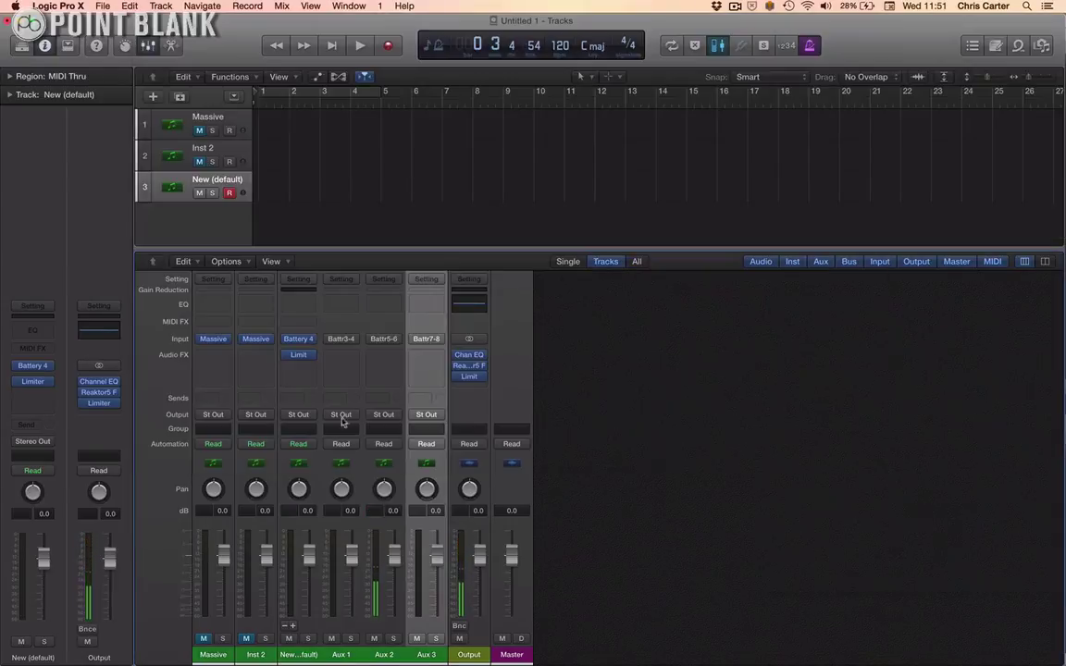
Step: Copy the Limiter from the Battery 4 channel to the Aux 1 and Aux 2 channels in the mixer
key("v")
left_click_drag(298, 361, 383, 357)
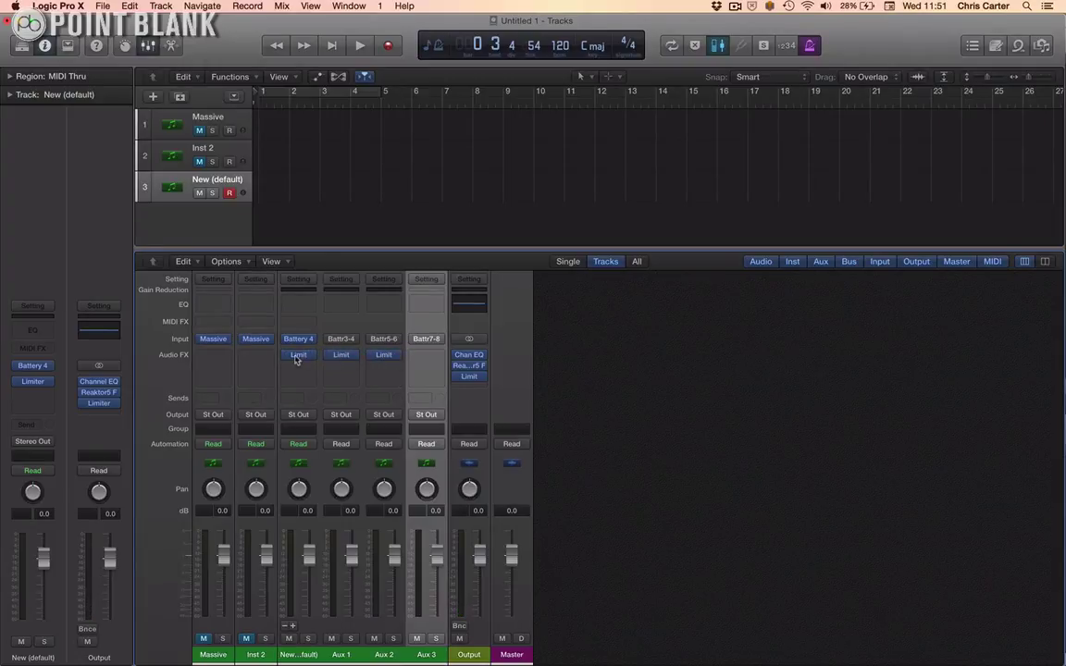
key("v")
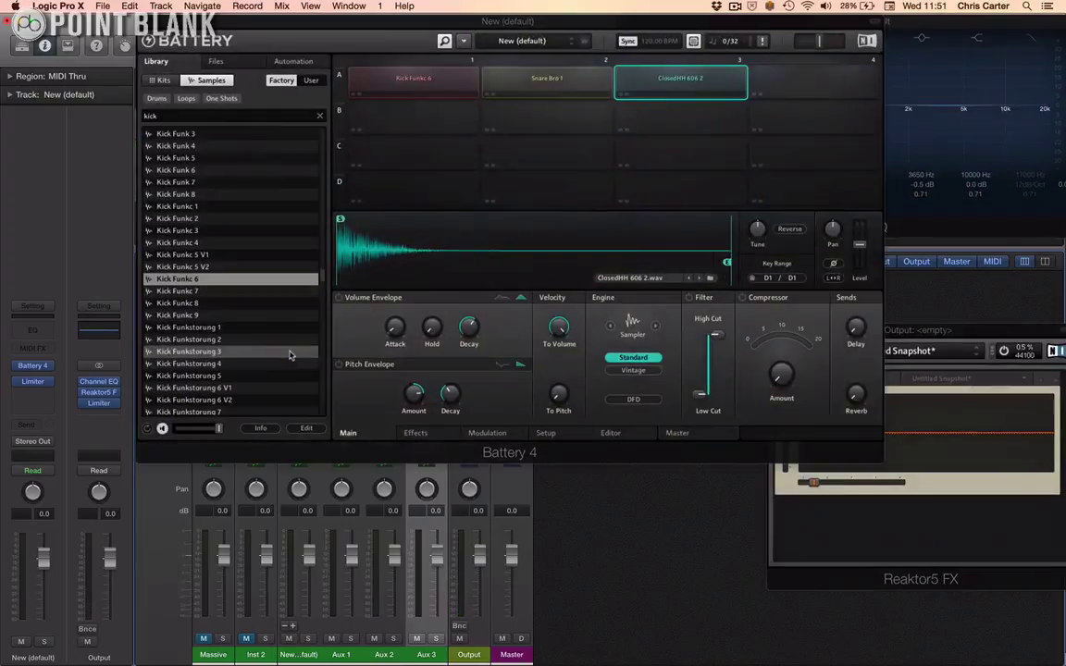
Step: Play the kick, snare and closed hi-hat cells in turn to check their separate mixer channels
left_click(415, 85)
left_click(545, 81)
left_click(684, 83)
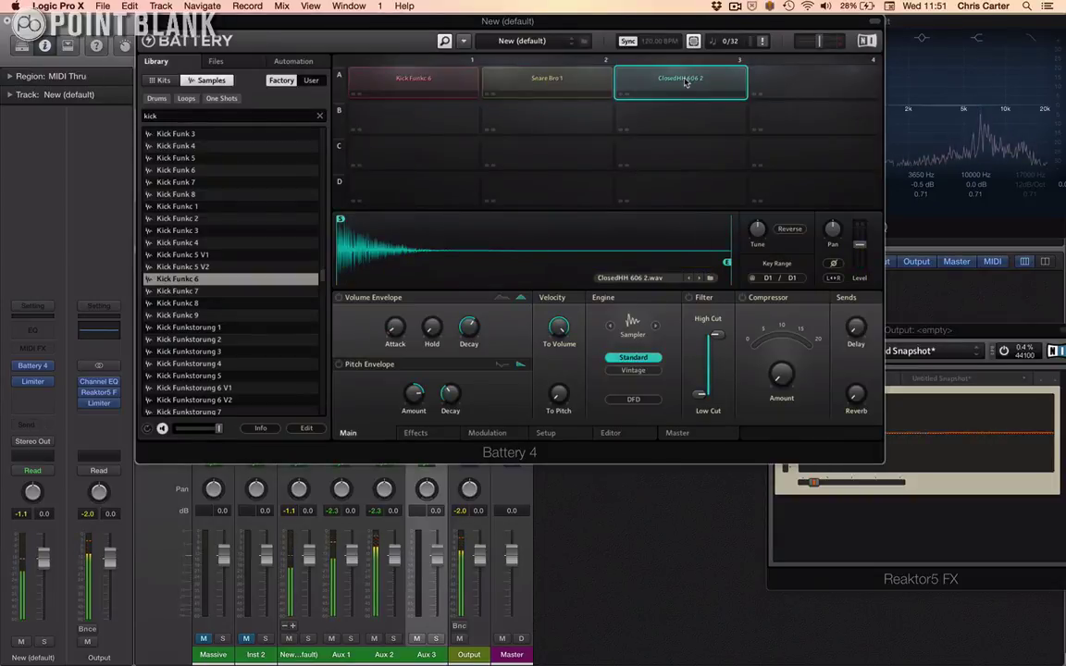